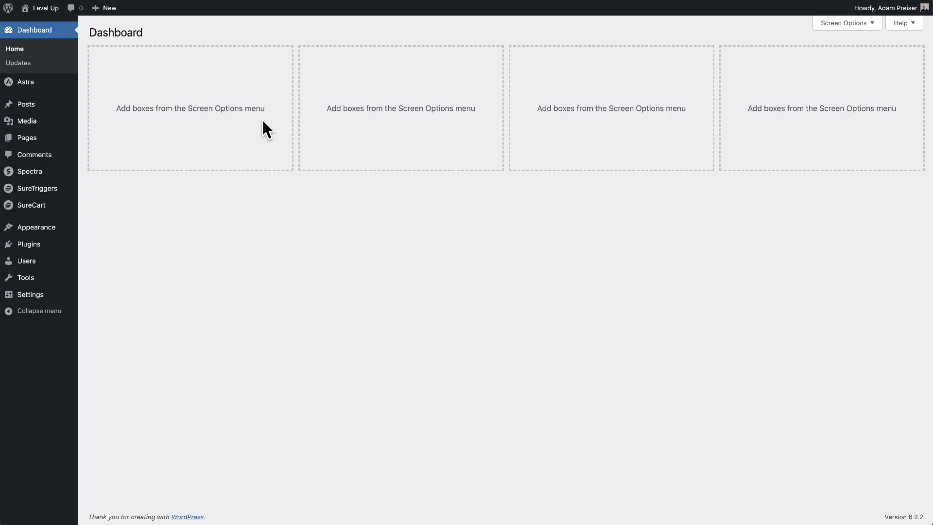
- Enable shipping rates in the SureCart store's shipping settings and save the change
mouse_move(41, 206)
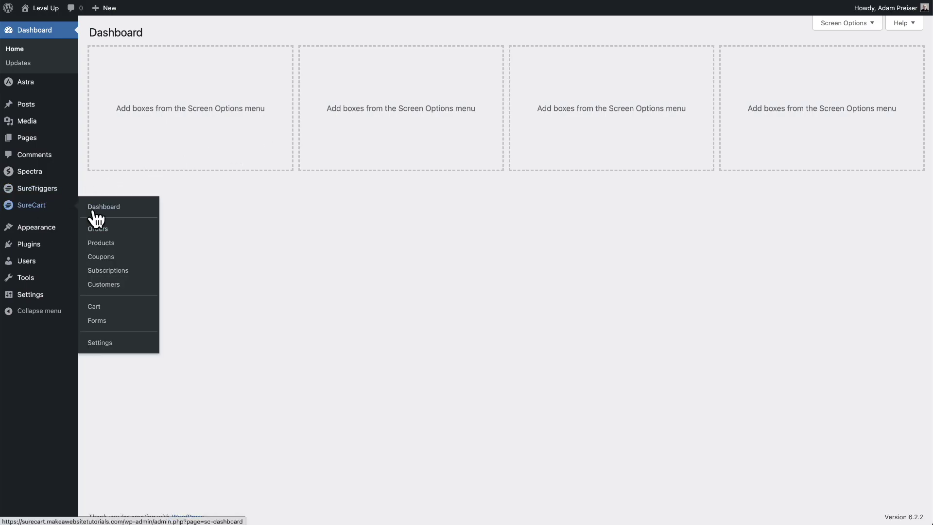
click(100, 343)
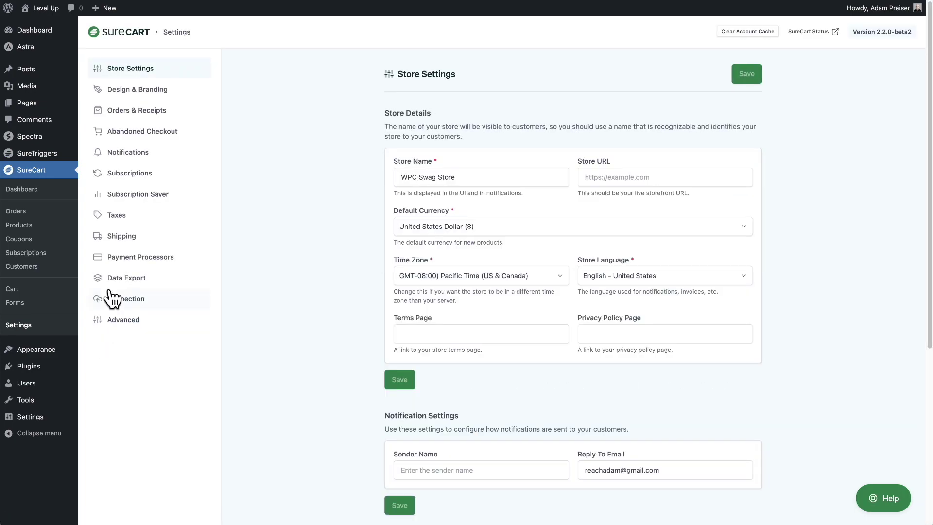
click(118, 239)
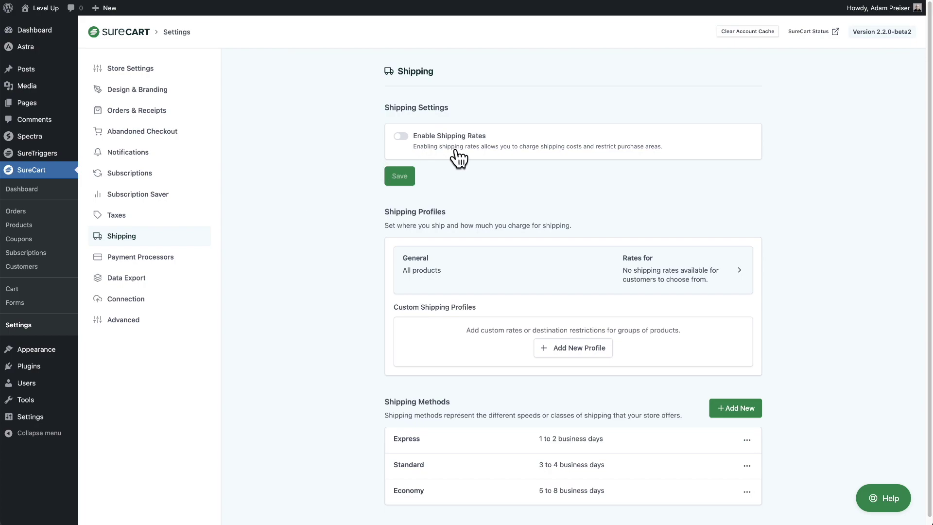
click(401, 136)
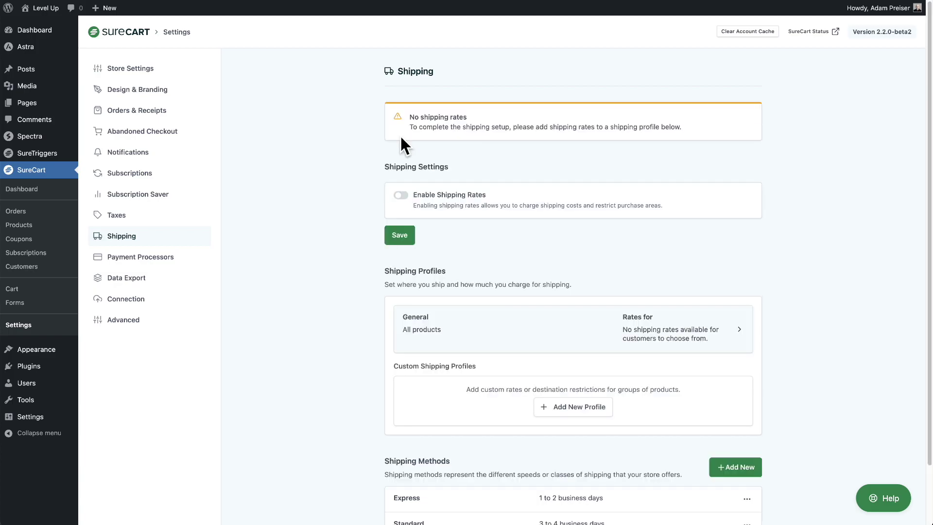
click(397, 242)
- Read the notice about completing the shipping setup and review the store's list of shipping methods
drag(412, 127, 686, 129)
click(625, 149)
scroll(357, 194, down, 3)
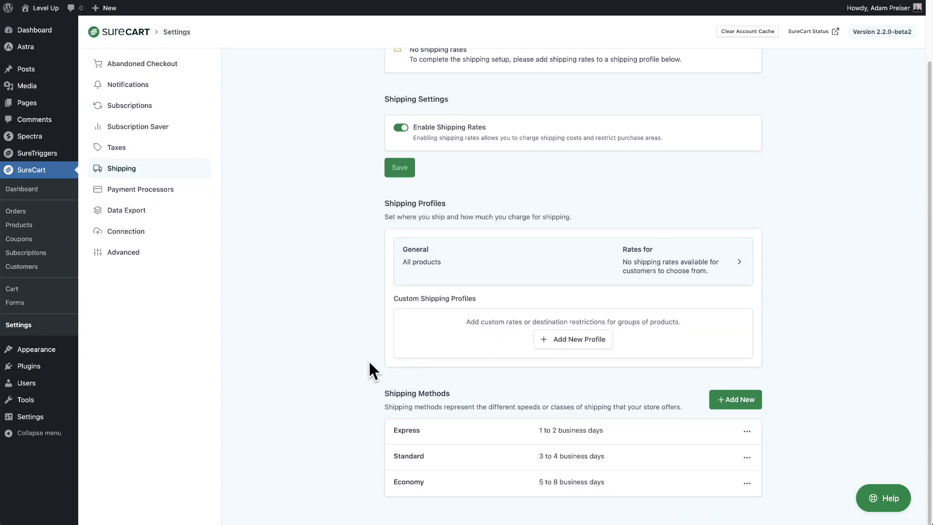
drag(460, 391, 379, 391)
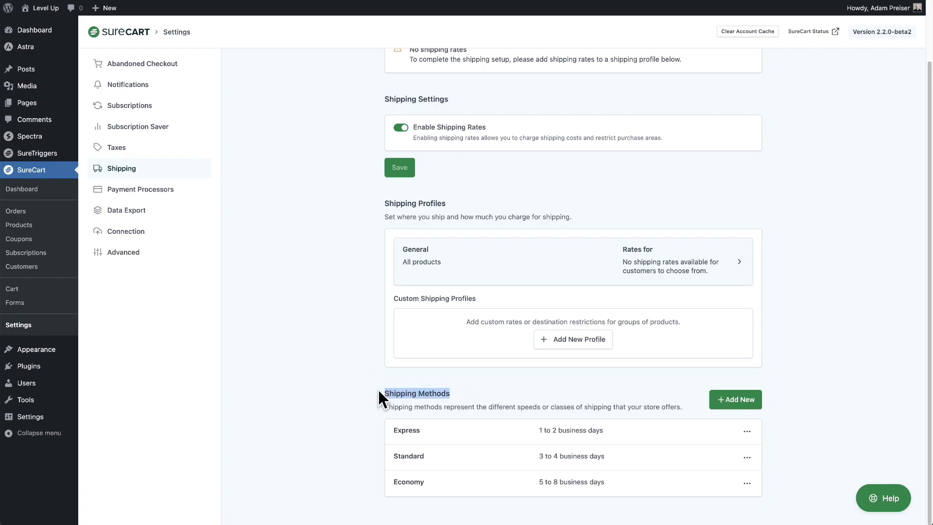
click(374, 390)
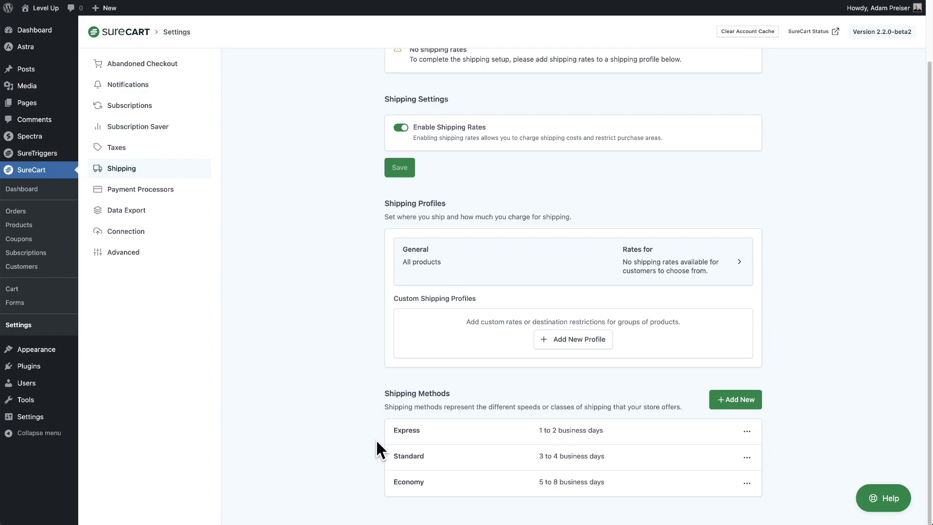
drag(431, 482, 396, 483)
click(432, 447)
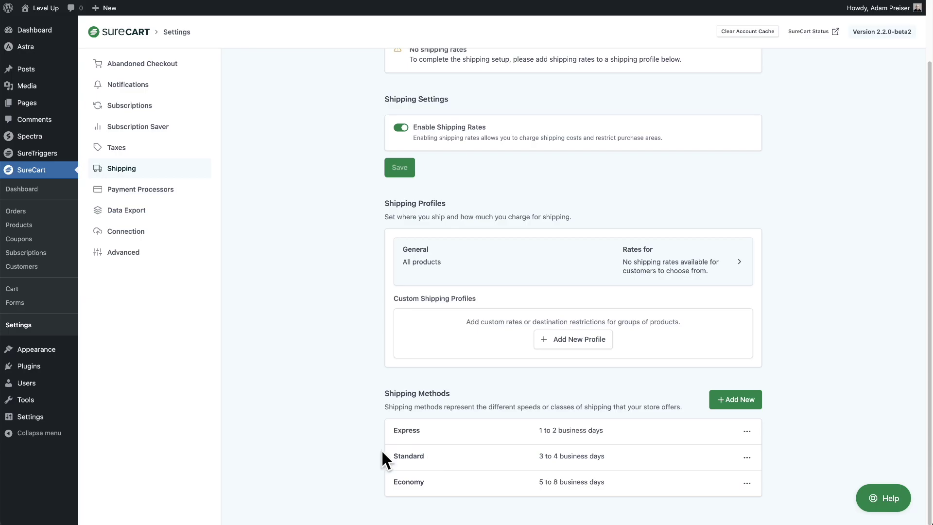
double_click(415, 430)
click(368, 427)
double_click(411, 431)
click(457, 429)
- Open the Express shipping method, inspect its name and description fields, and save the method
click(747, 432)
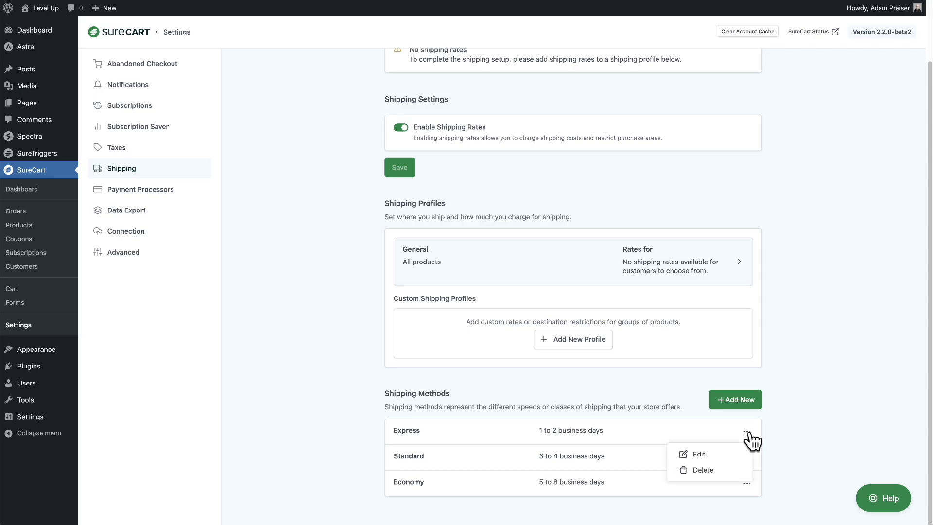
click(736, 454)
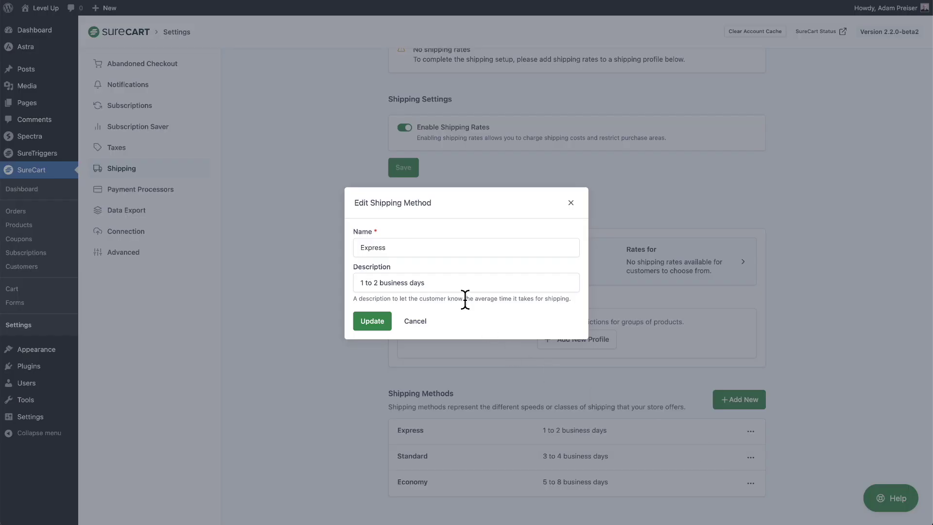
double_click(422, 245)
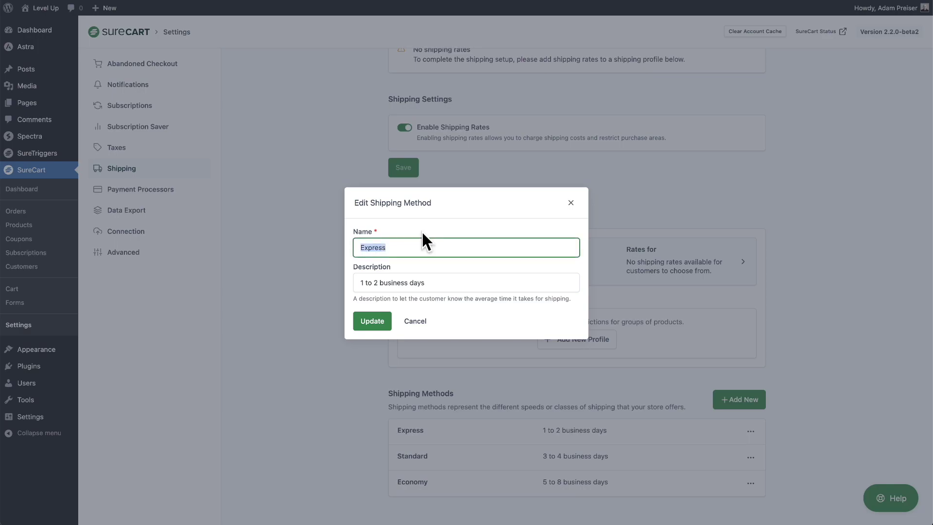
triple_click(452, 283)
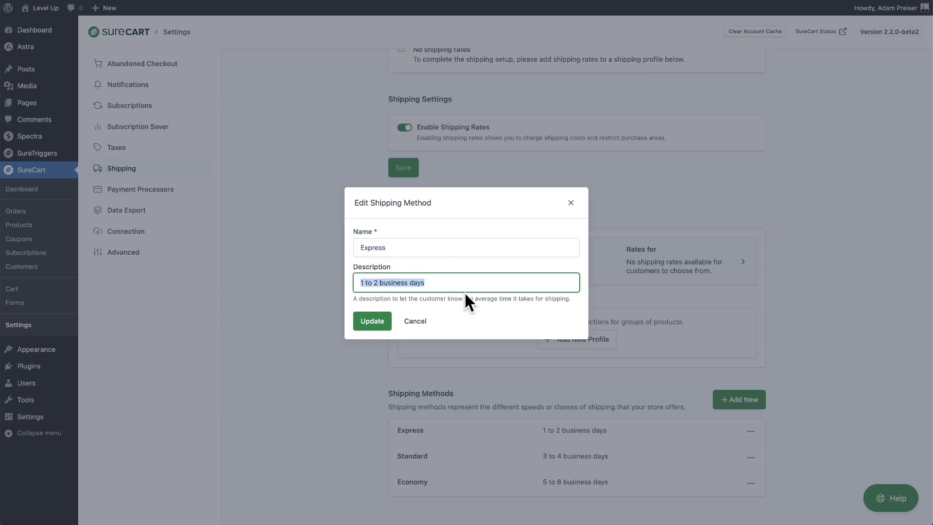
click(474, 304)
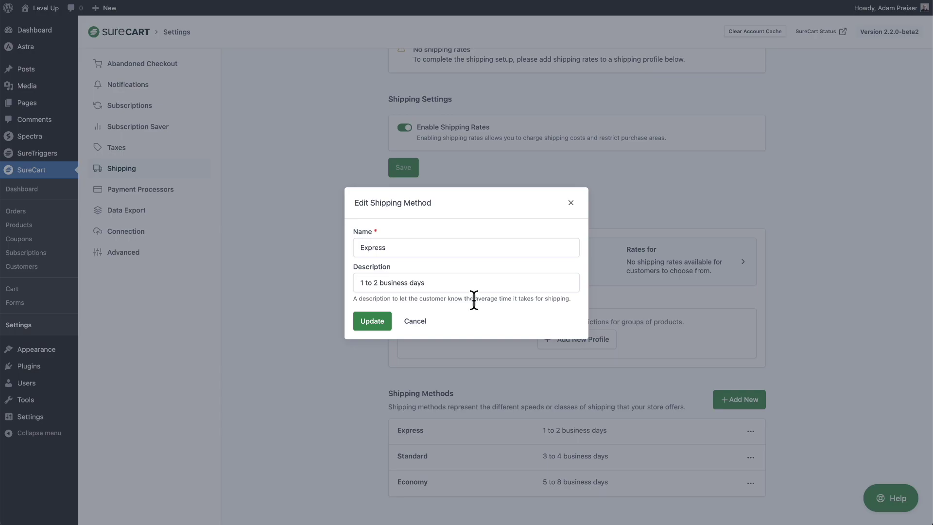
click(374, 322)
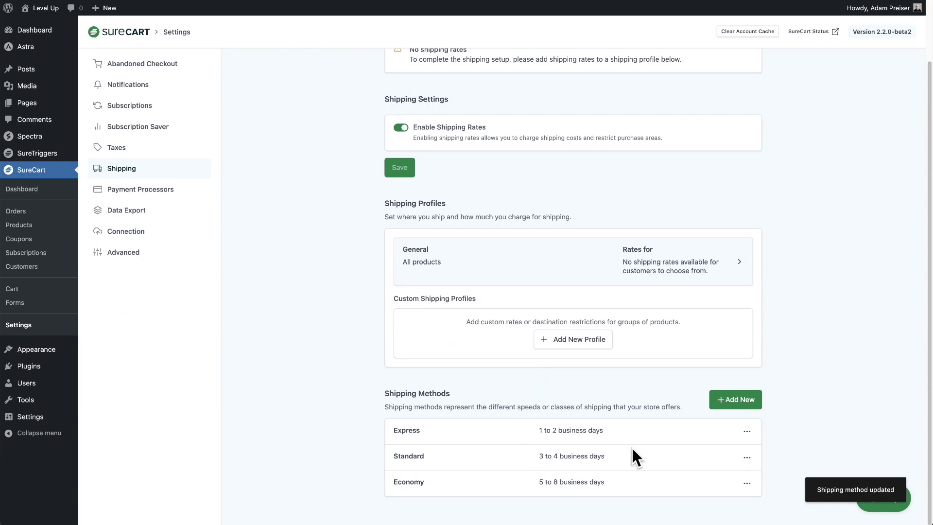
click(747, 431)
click(747, 432)
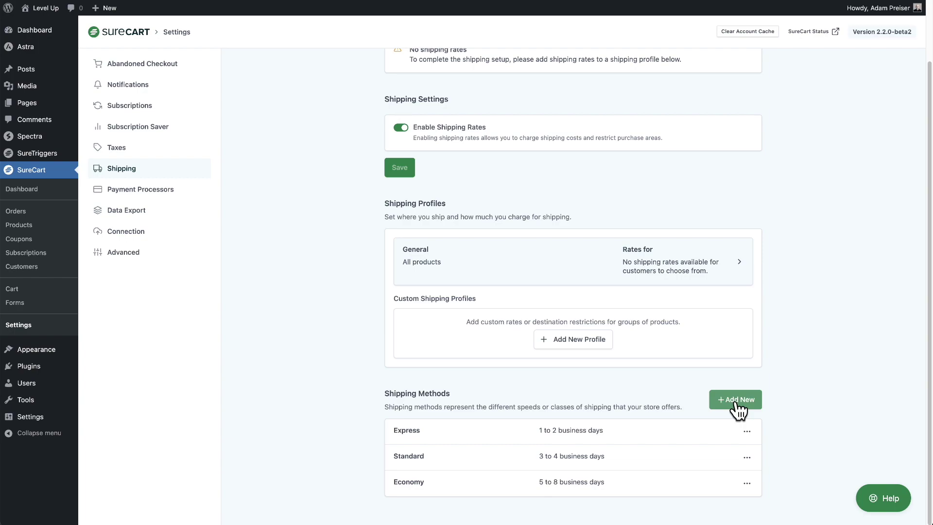
click(736, 403)
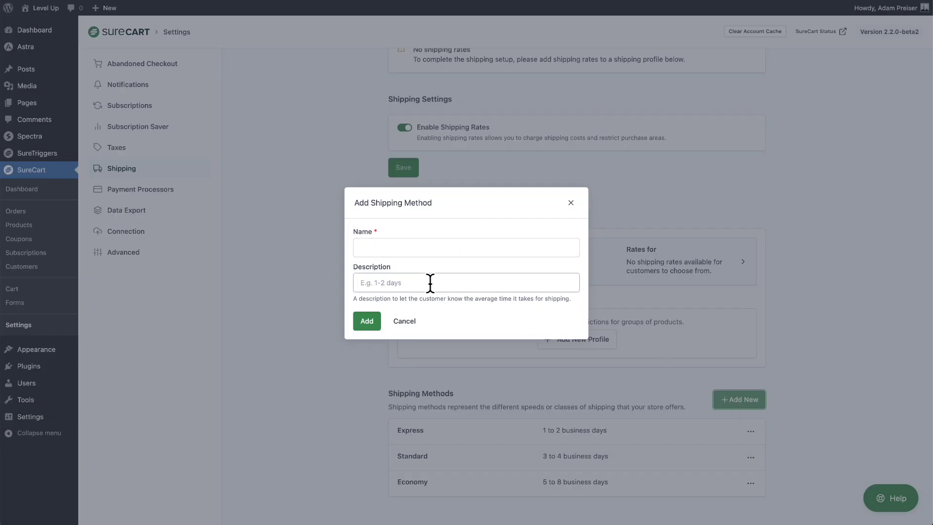
click(405, 322)
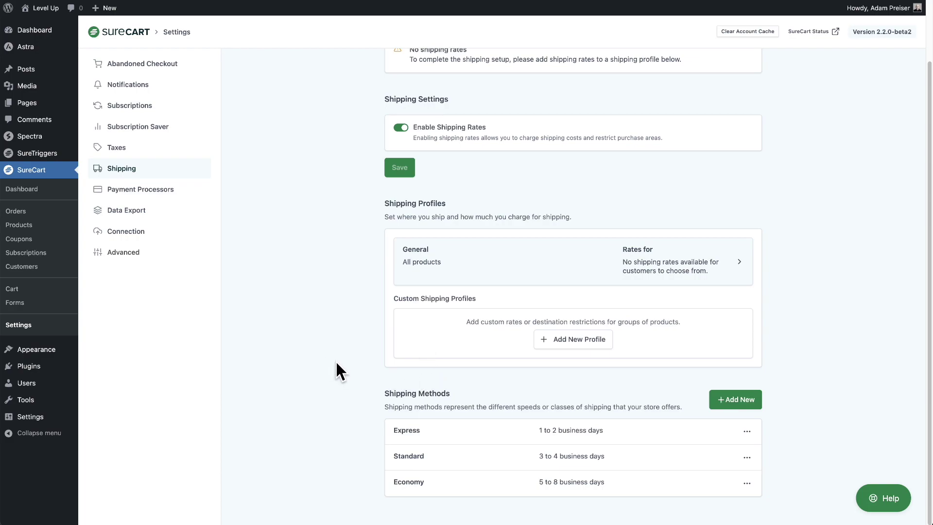
- Open the General shipping profile for all products and read its notice on setting up zones and rates
drag(385, 203, 418, 203)
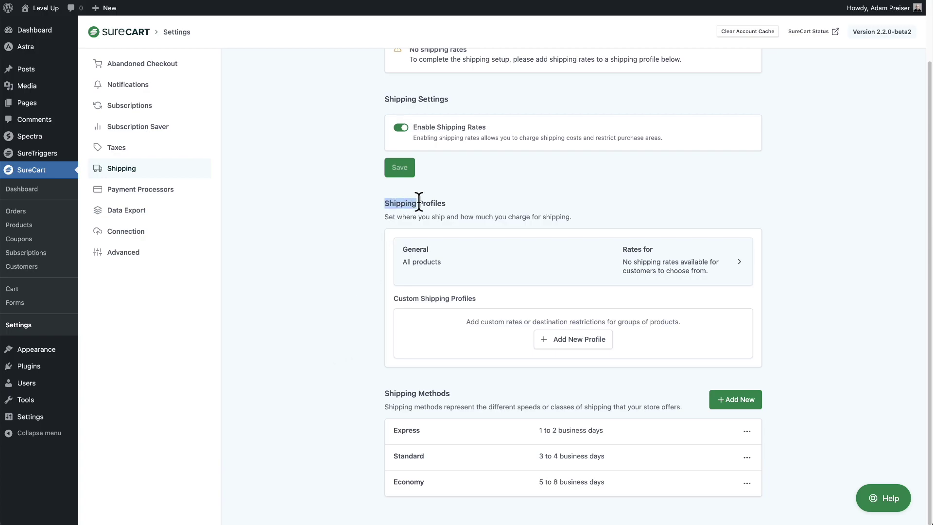
click(453, 203)
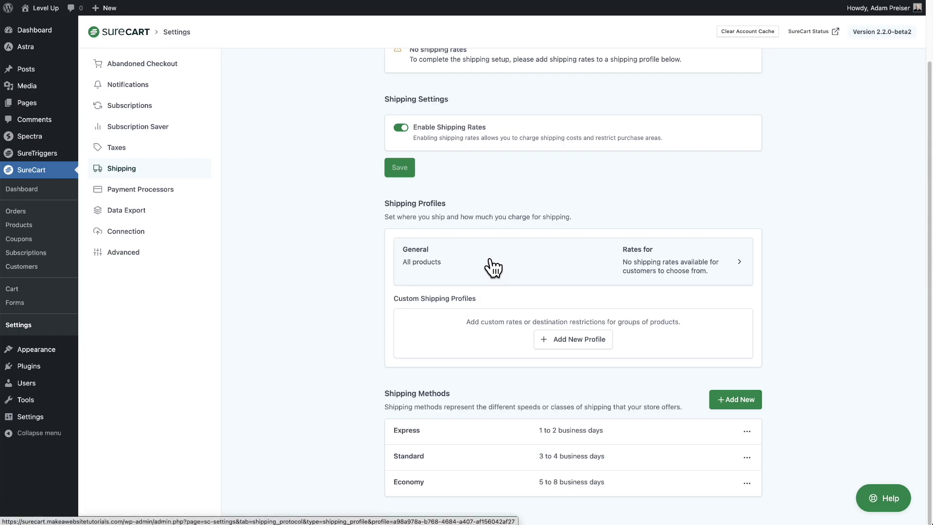
click(493, 267)
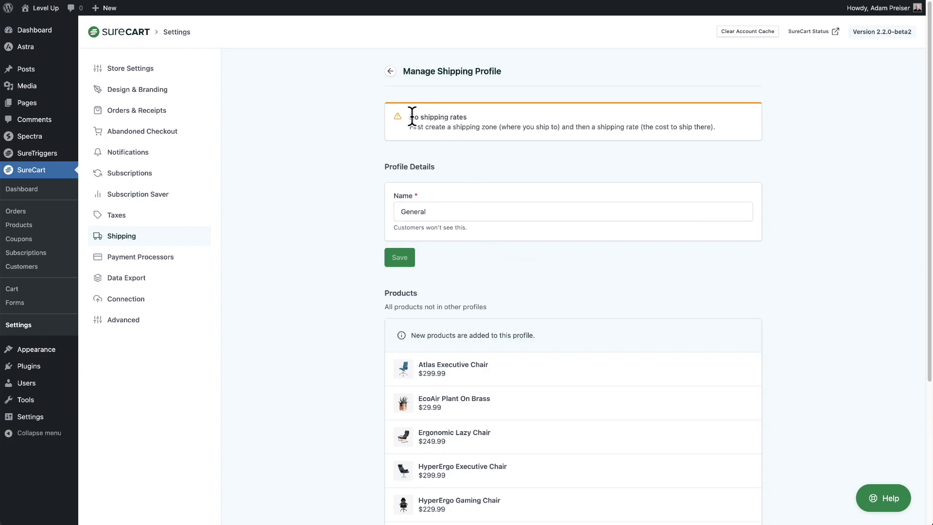
drag(412, 127, 711, 127)
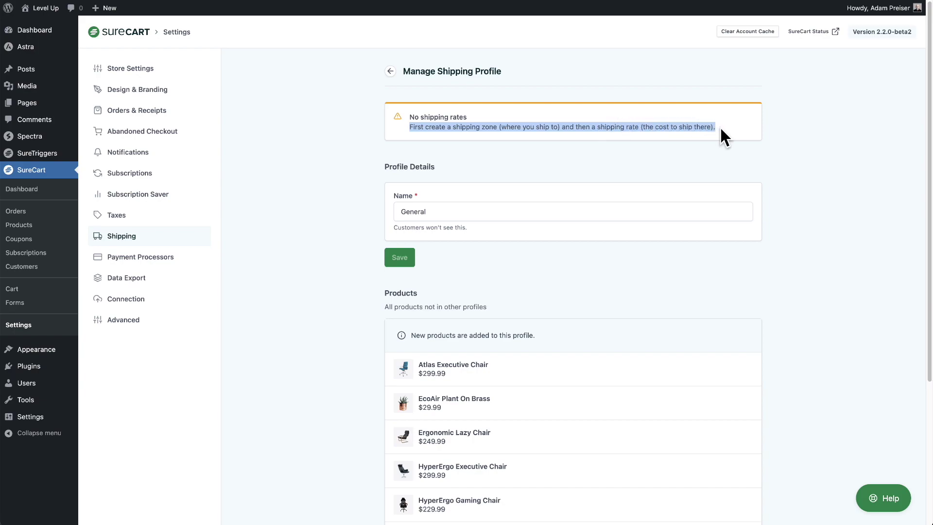
click(662, 158)
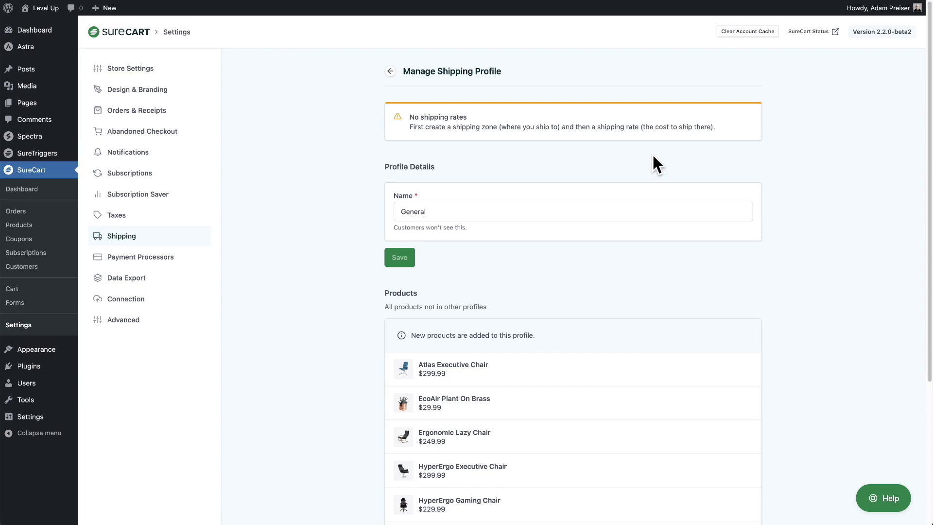
- Start a new shipping zone in the General profile and name it "United States & Canada"
scroll(608, 161, down, 5)
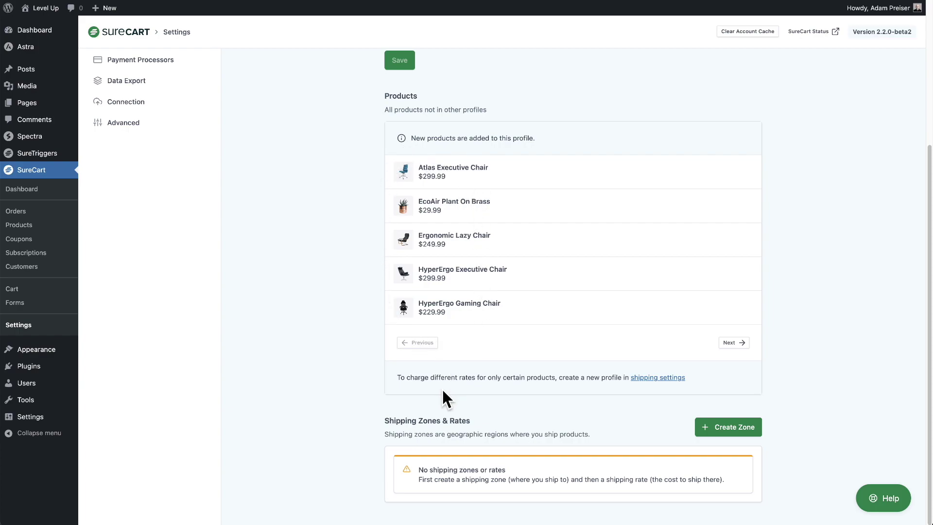
drag(384, 421, 470, 421)
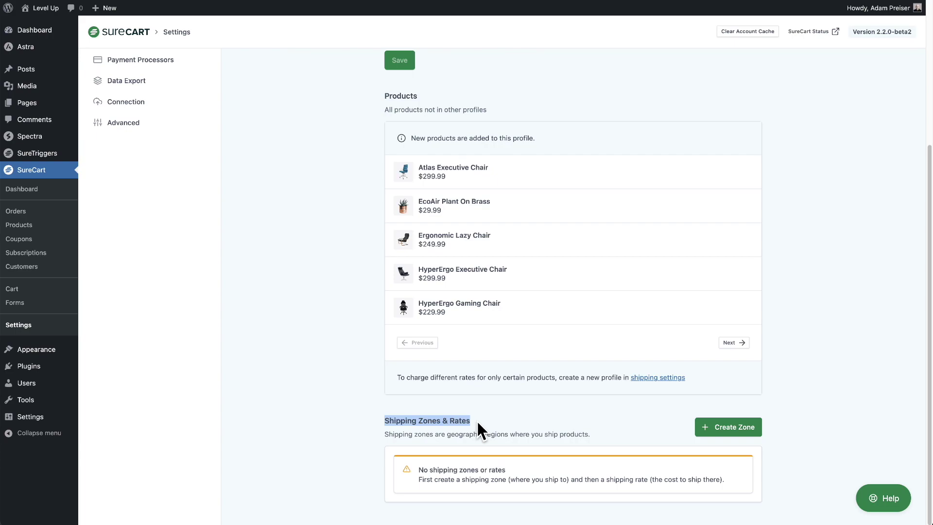
click(725, 433)
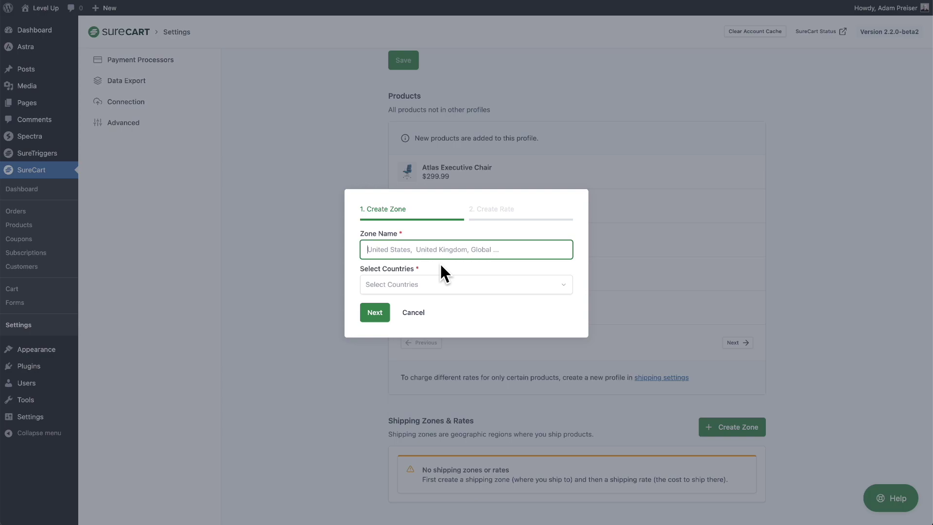
text(United States & Canada)
triple_click(448, 241)
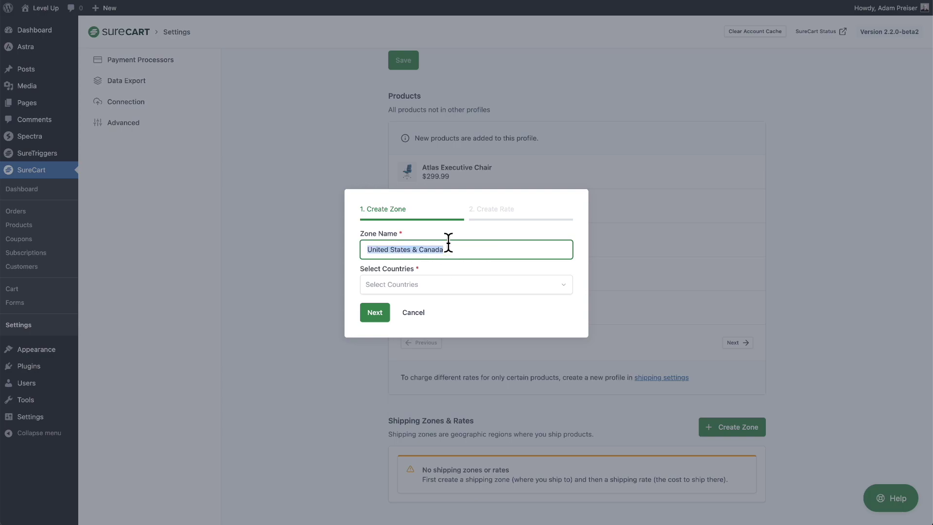
- Add United States and Canada as the zone's countries, and create the zone to continue to its rate
click(442, 290)
text(unite)
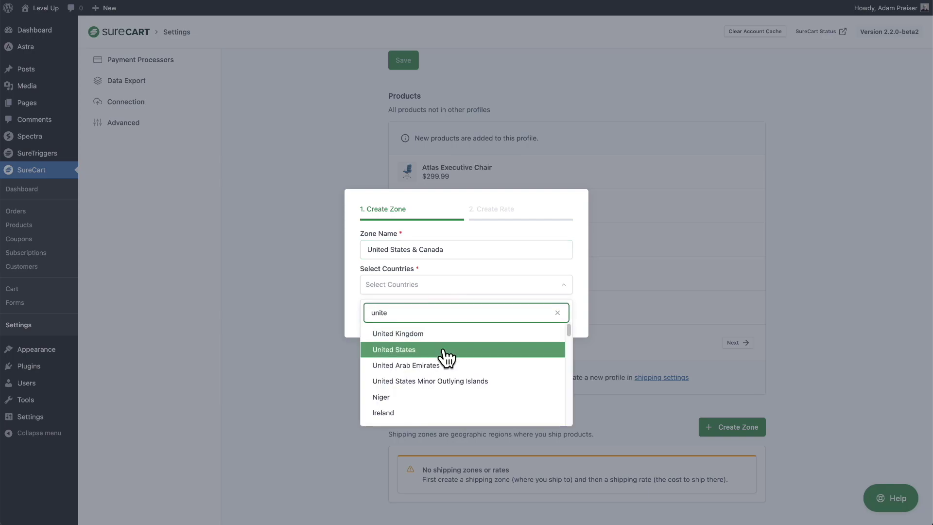
click(444, 351)
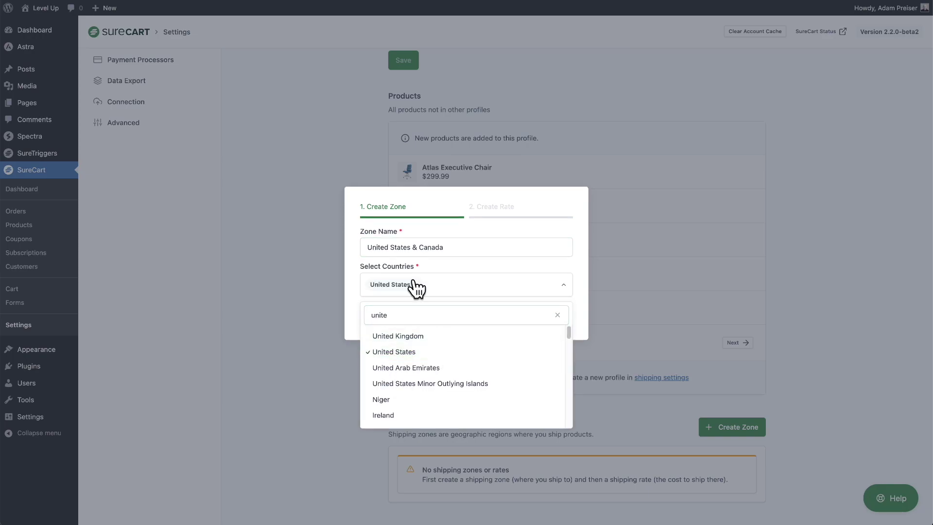
double_click(399, 315)
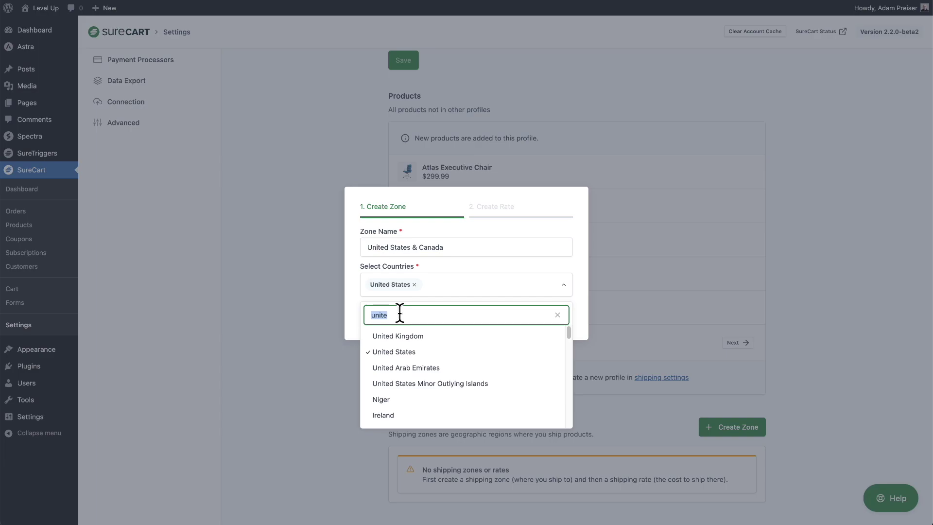
text(cana)
click(403, 337)
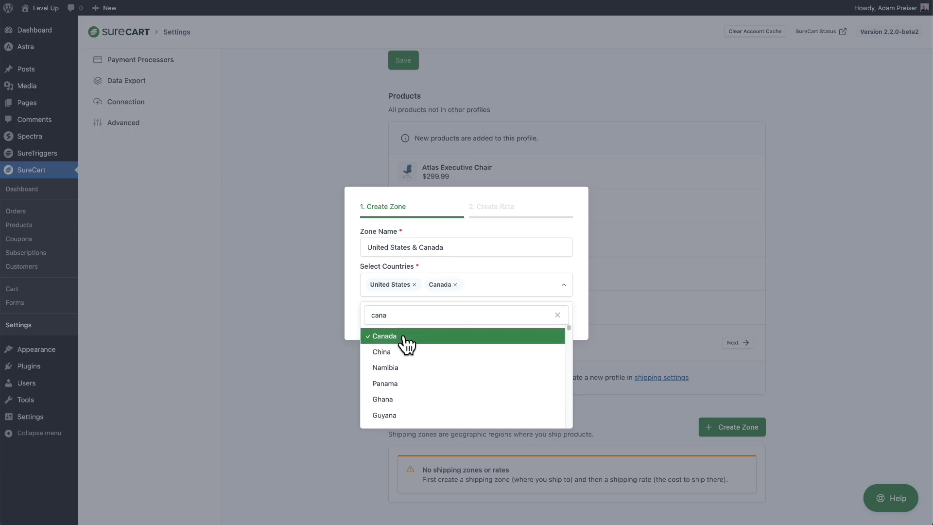
click(575, 290)
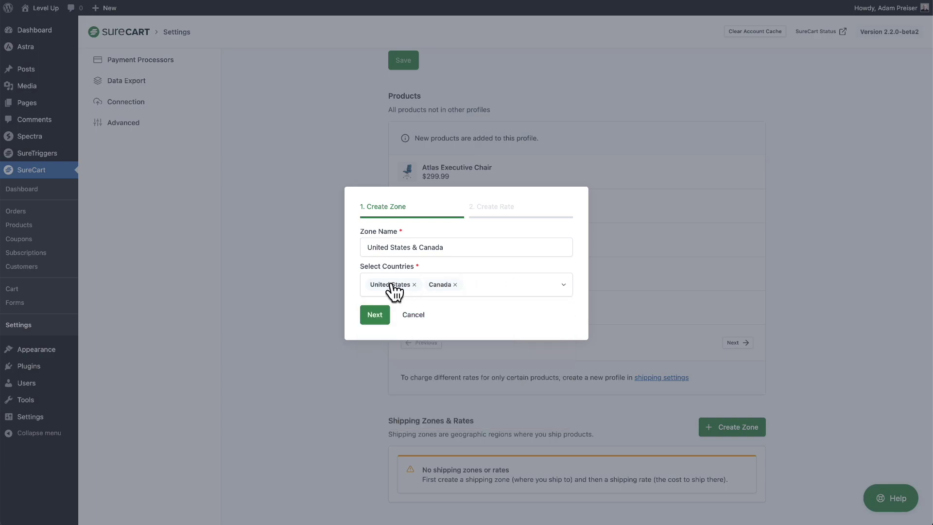
click(367, 315)
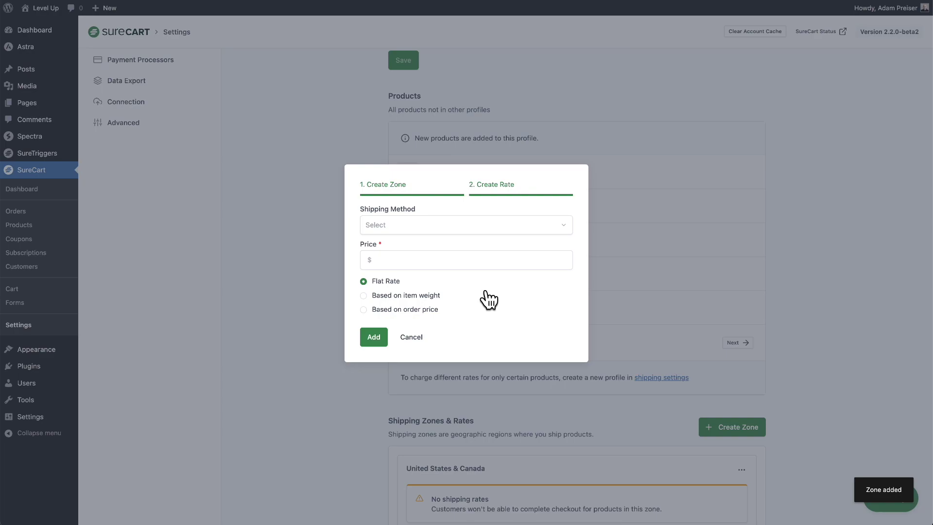
- Add an Economy flat rate of $4.99 to the United States & Canada zone
click(448, 228)
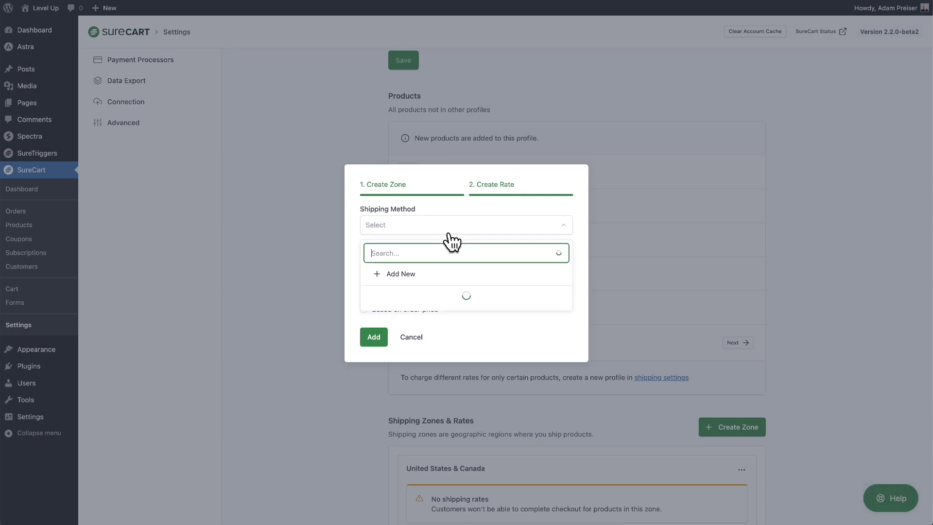
click(431, 328)
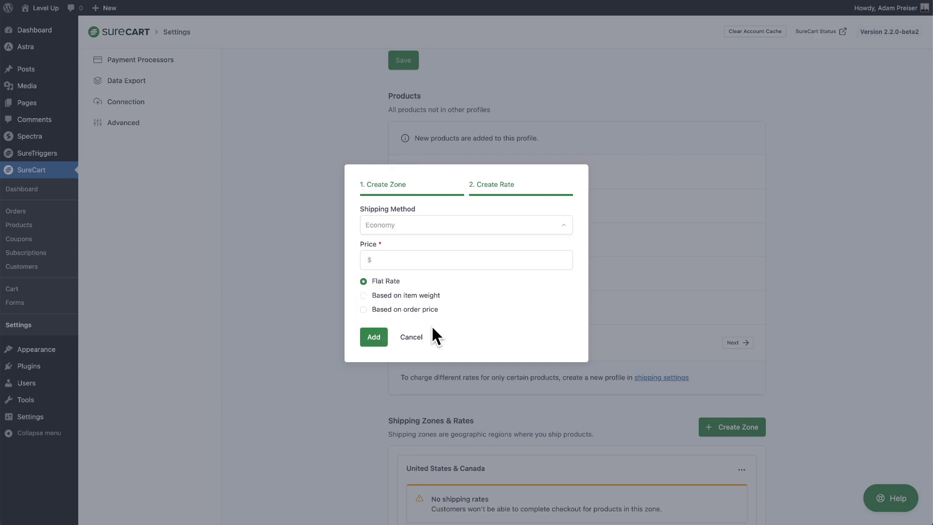
click(455, 262)
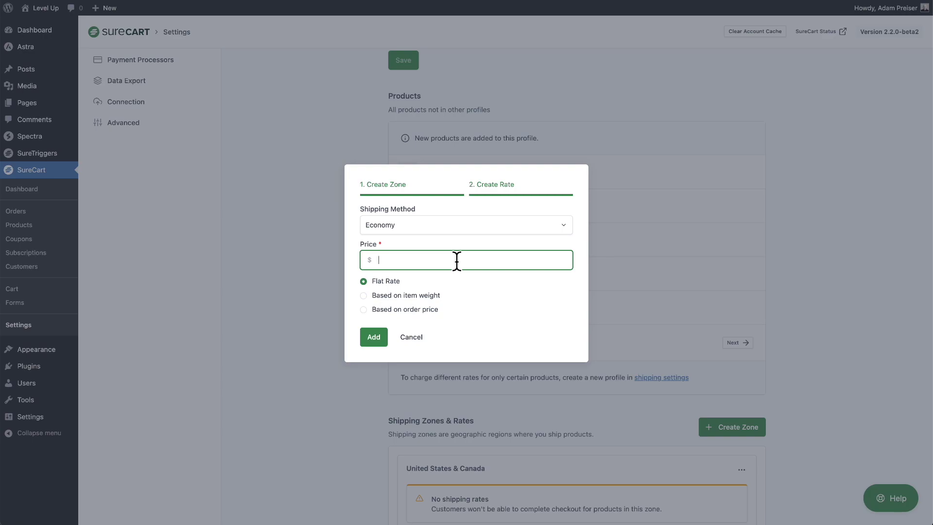
text(4.99)
click(379, 337)
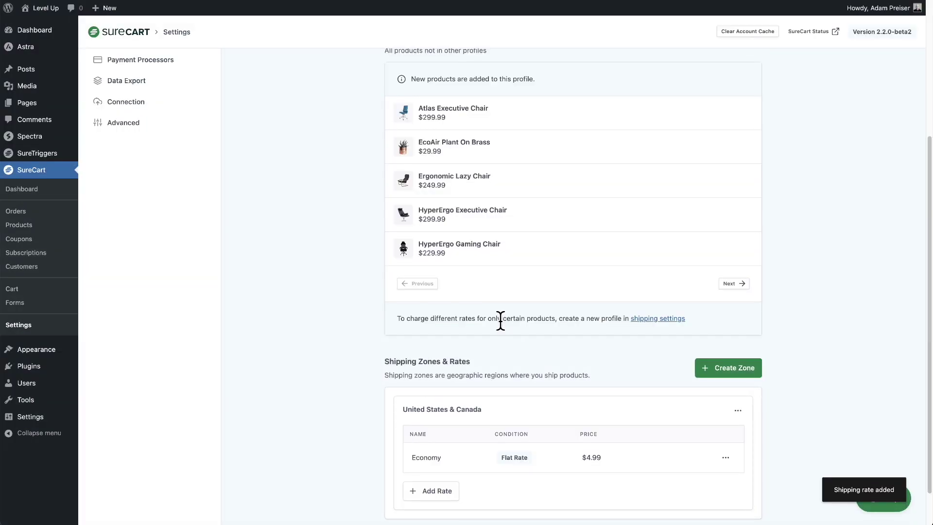
scroll(501, 321, down, 2)
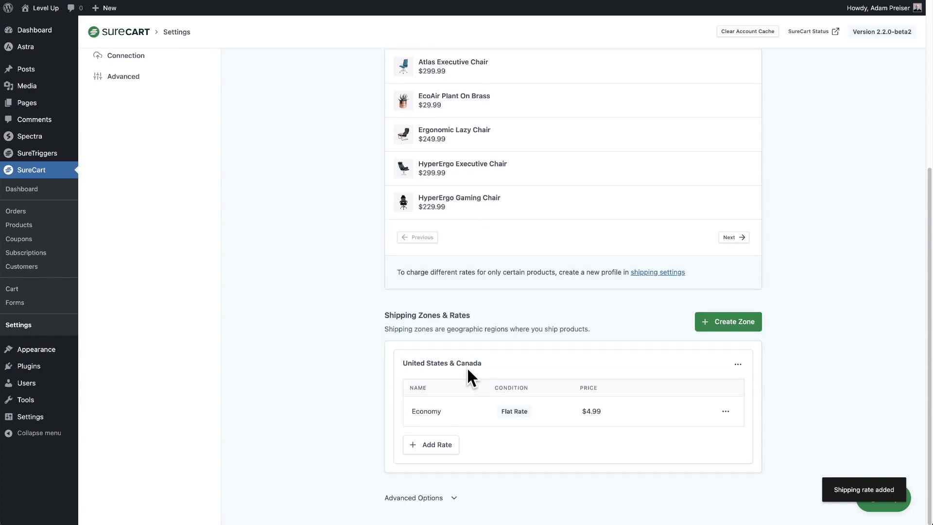
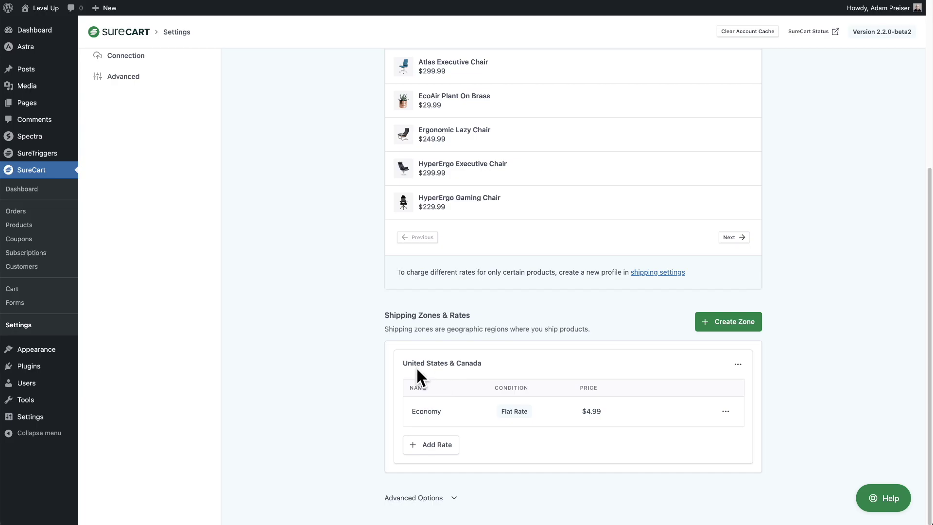
- Create a second shipping zone named "Mexico" in the General profile with Mexico as its country, and continue to its rate
click(735, 322)
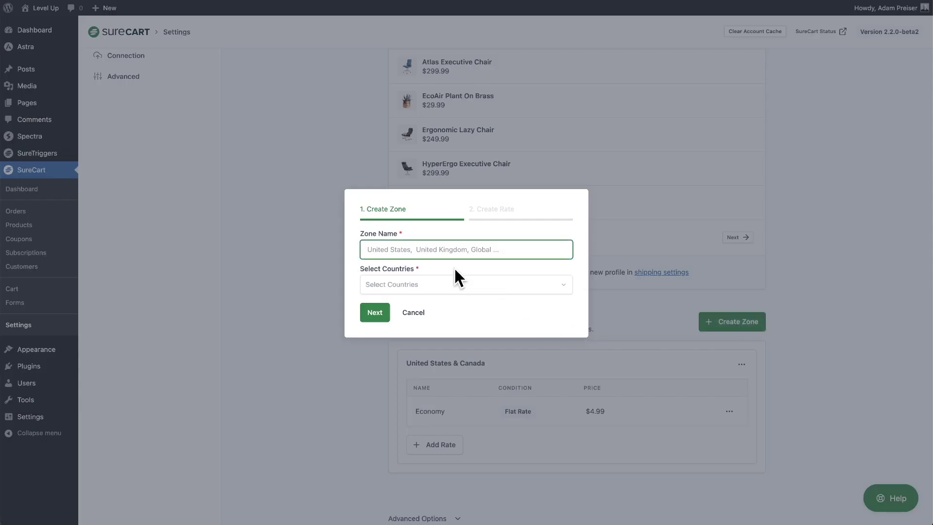
text(Mexico)
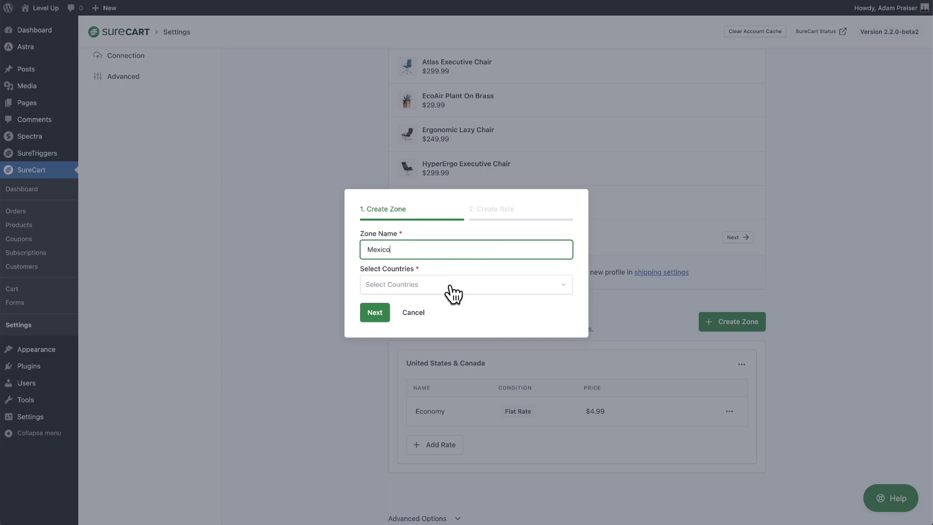
click(453, 292)
text(mex)
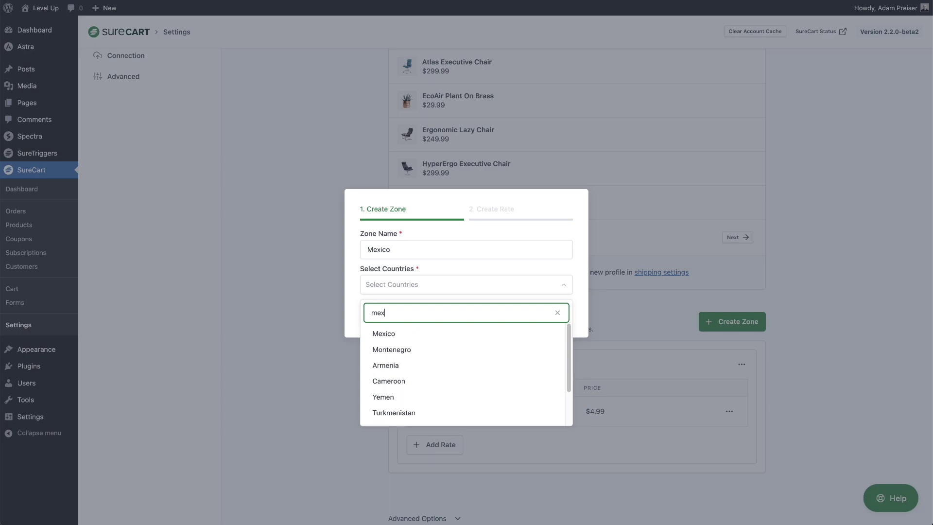
click(421, 335)
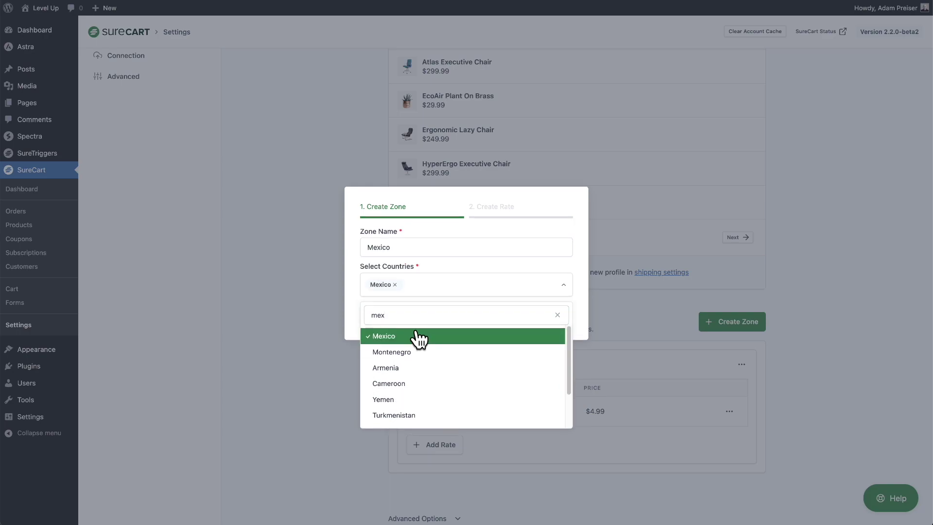
click(346, 309)
click(374, 319)
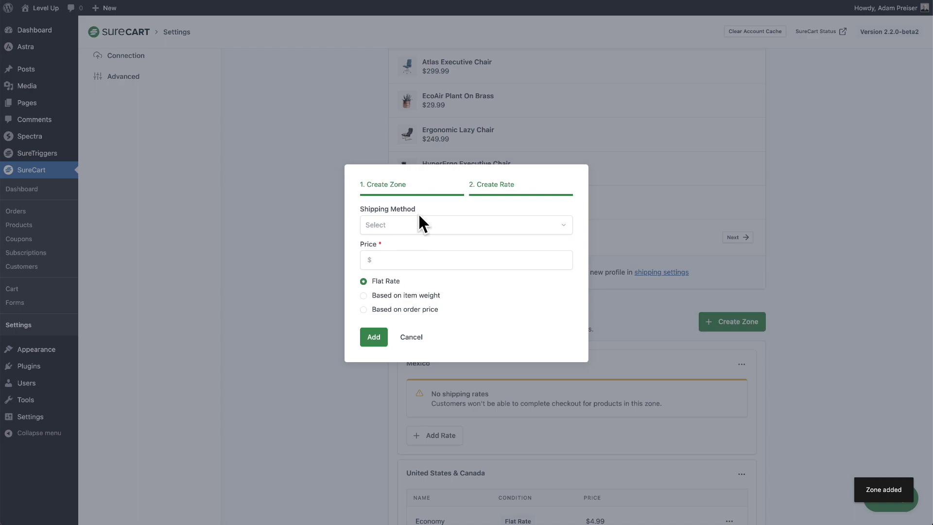
- Add an Economy flat rate of $10.00 to the Mexico zone
click(432, 226)
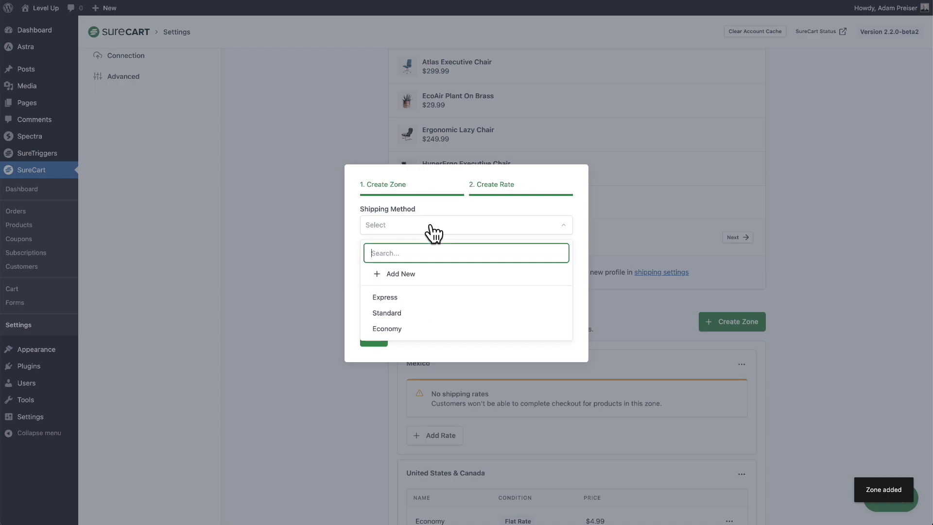
click(436, 331)
click(407, 264)
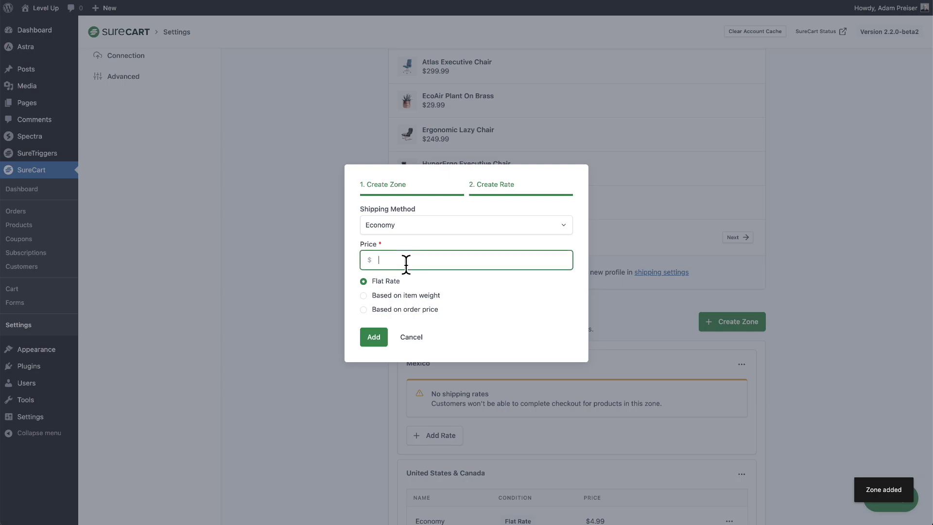
text(10.00)
click(372, 343)
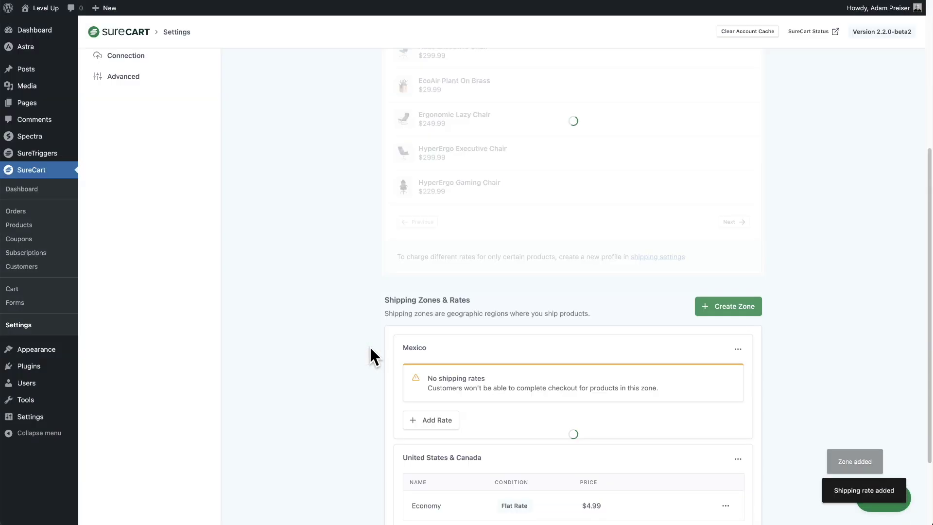
scroll(371, 348, down, 3)
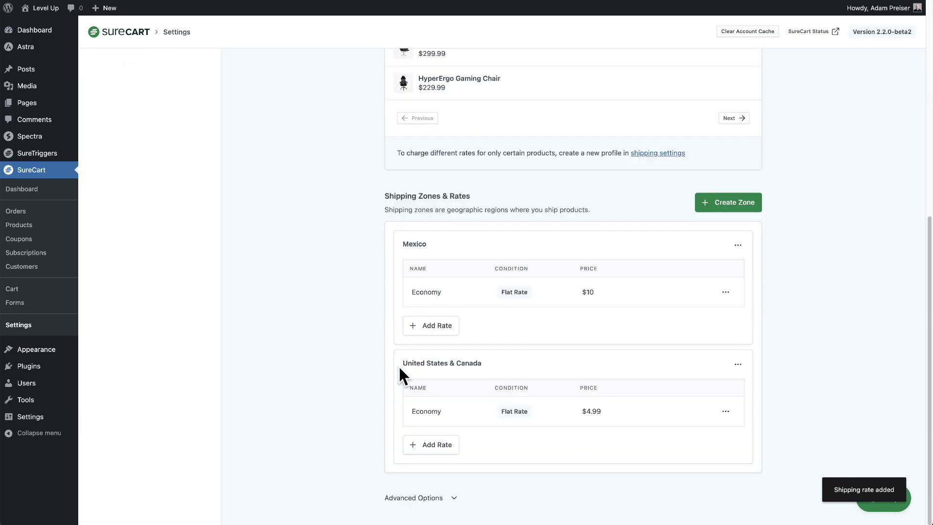
drag(408, 244, 428, 246)
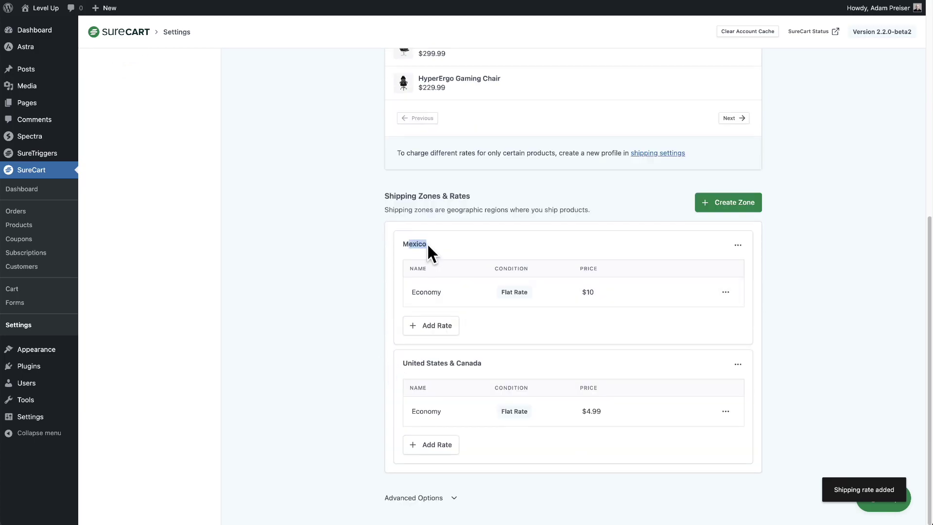
drag(402, 362, 480, 362)
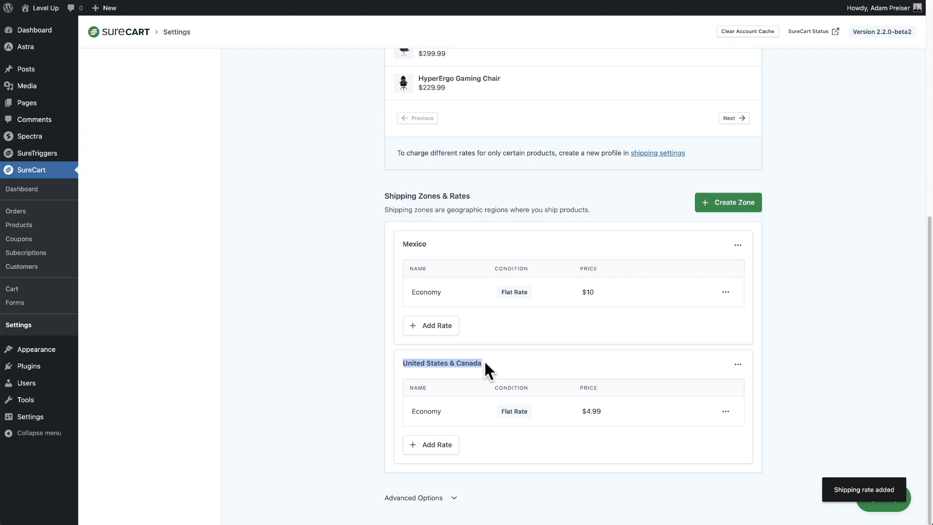
click(486, 361)
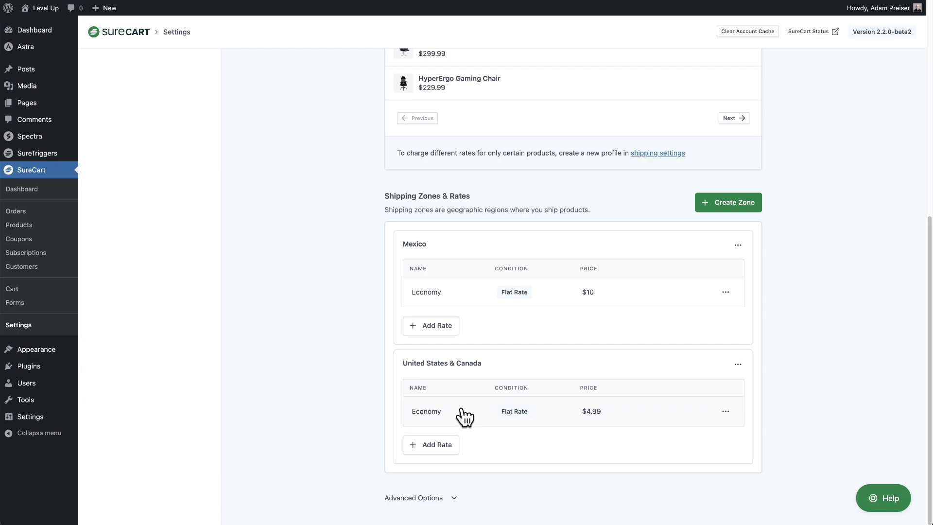
- Add a Standard flat rate of $7.99 to the United States & Canada zone
click(439, 445)
click(424, 227)
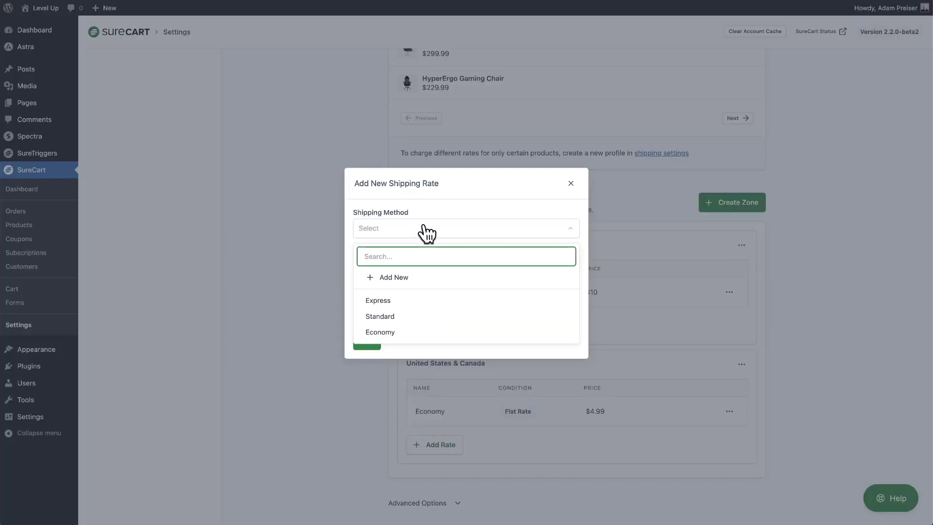
click(419, 317)
click(405, 263)
text(7.99)
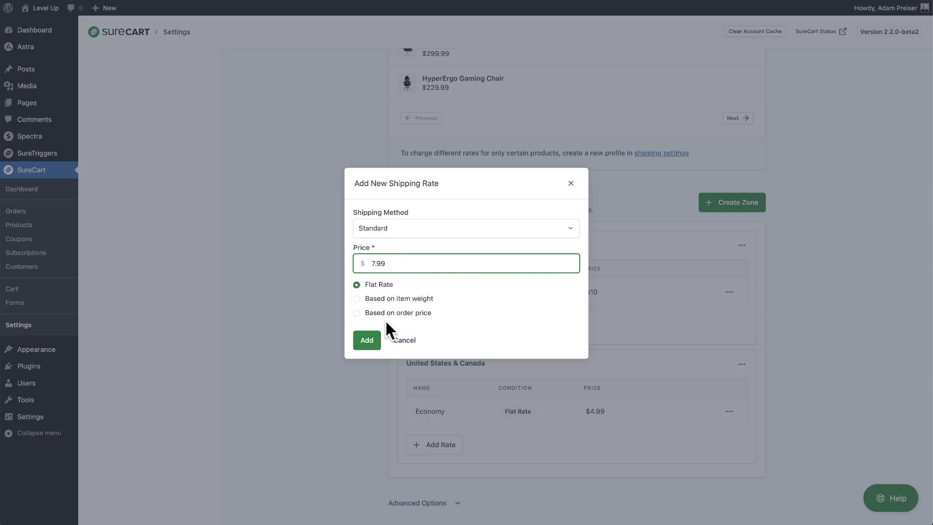
click(359, 346)
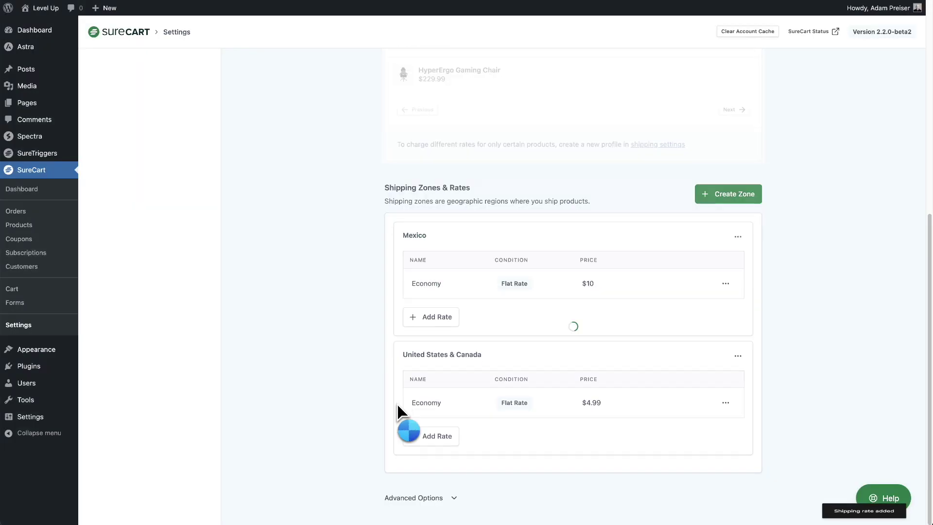
- Add an Express flat rate of $12.99 to the United States & Canada zone
click(424, 483)
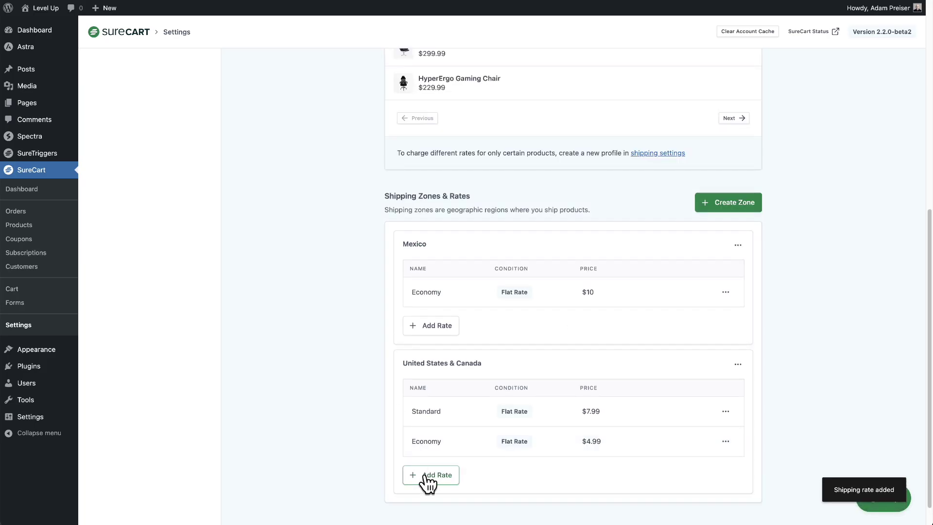
click(393, 232)
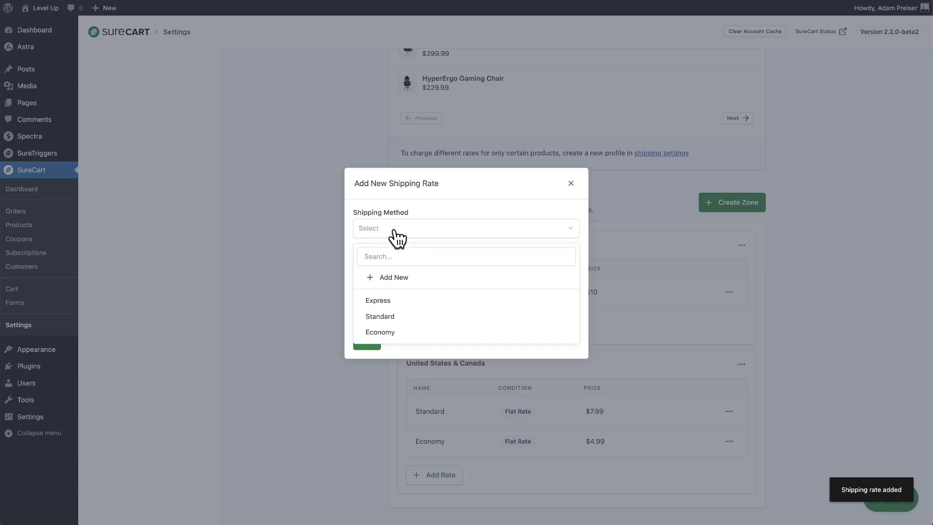
click(400, 302)
click(398, 263)
text(12.99)
click(367, 340)
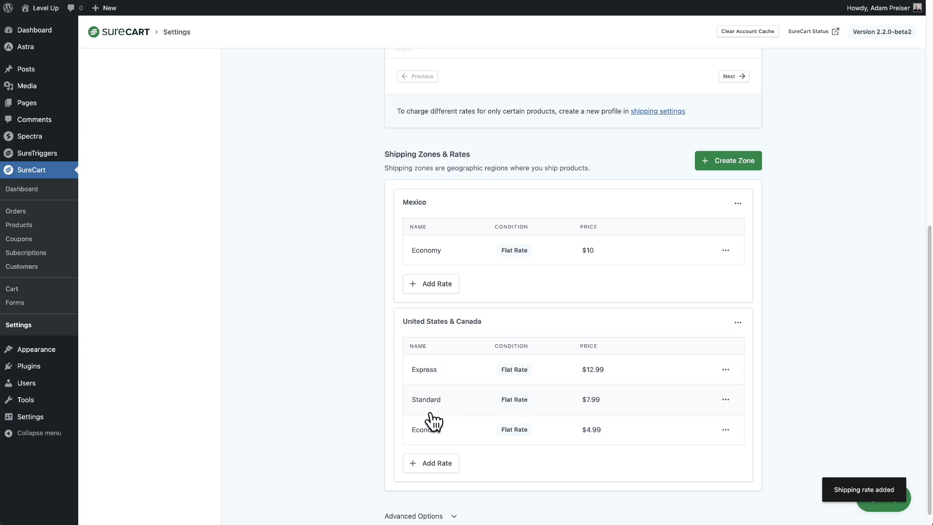
- Examine the item-weight and order-price conditions offered for a new United States & Canada rate, and cancel without adding it
scroll(490, 335, up, 2)
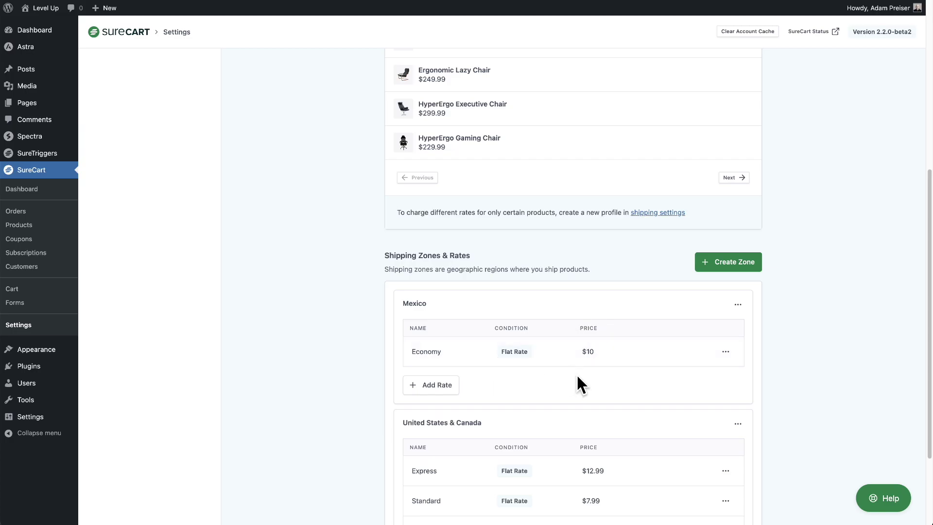
scroll(577, 372, down, 3)
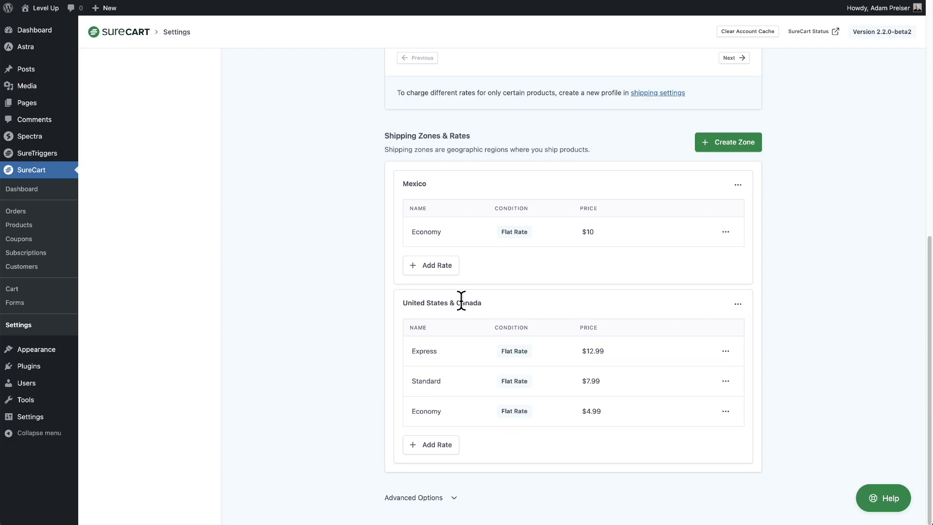
click(429, 448)
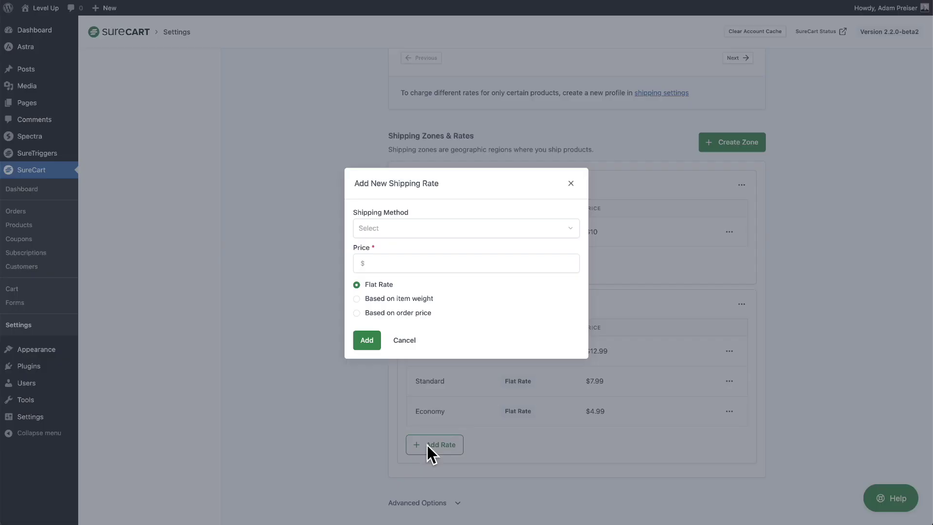
click(376, 298)
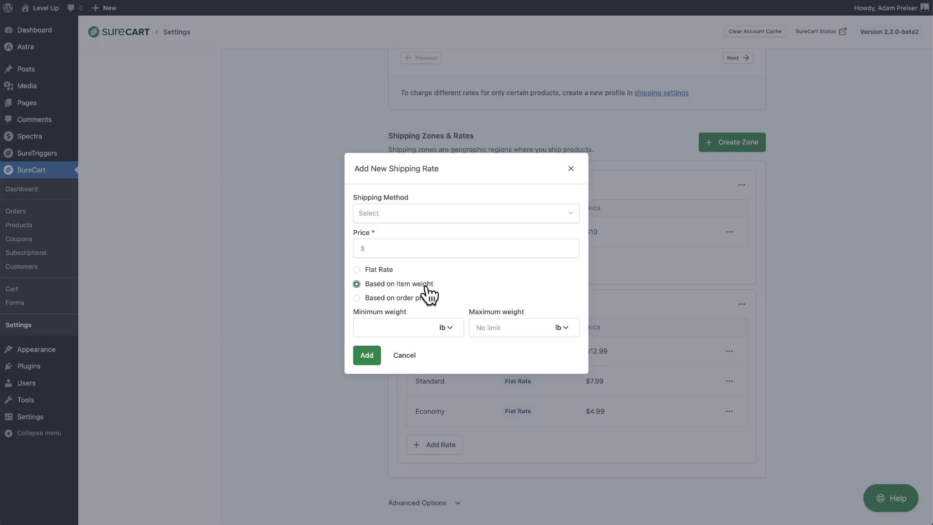
click(382, 298)
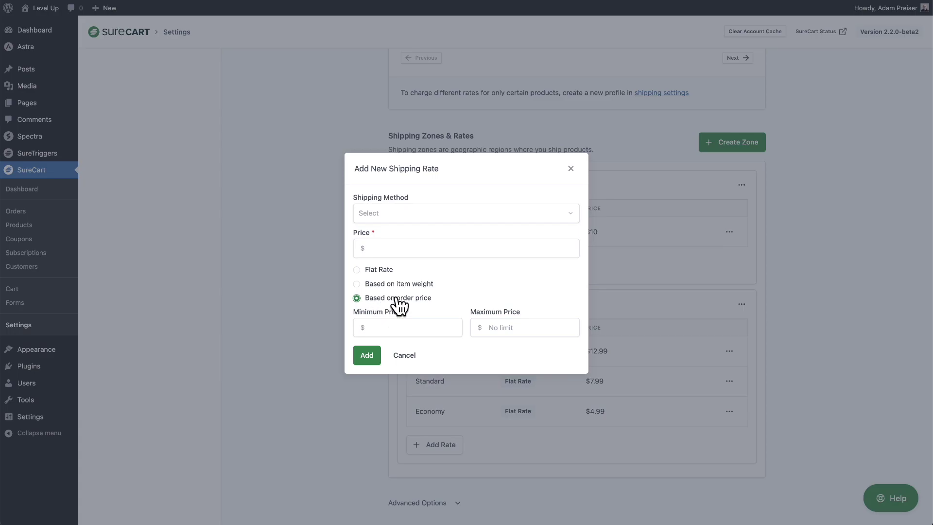
click(403, 357)
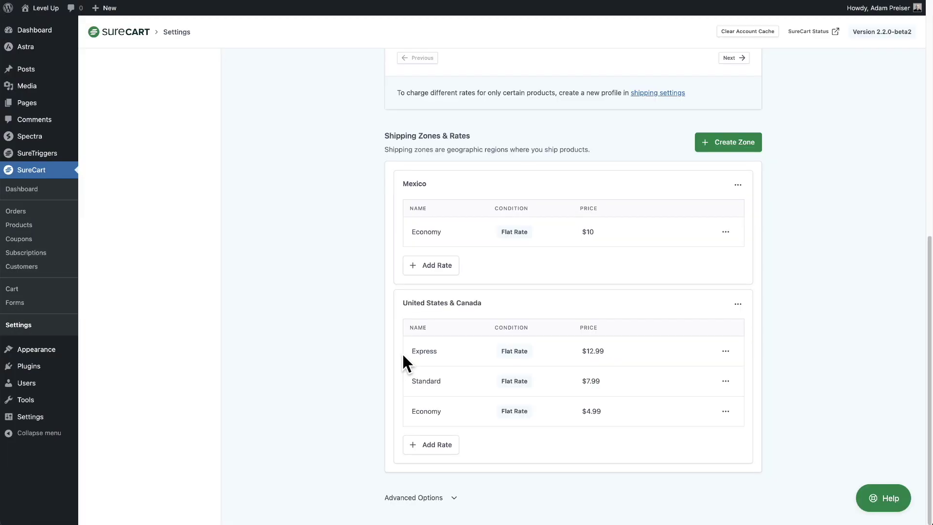
- Create a custom shipping profile named "Heavy Items" in the shipping settings
scroll(501, 373, up, 9)
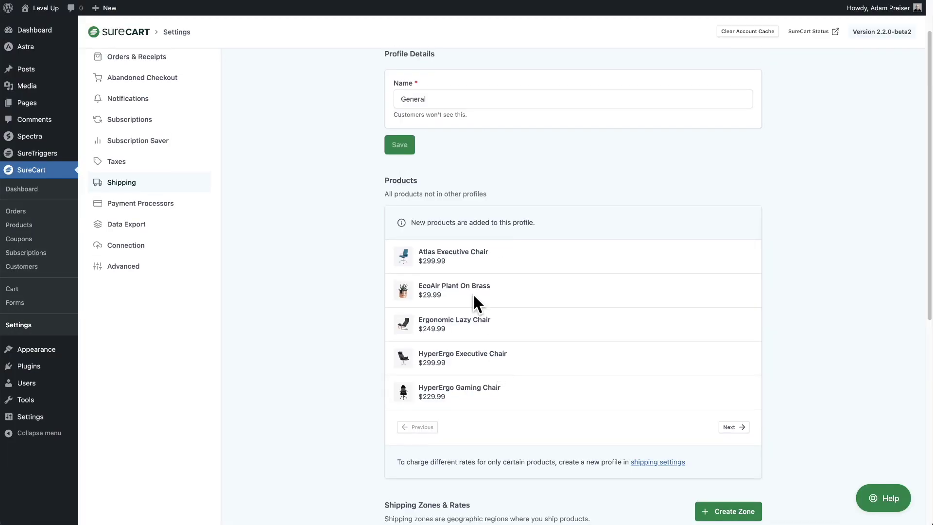
click(390, 71)
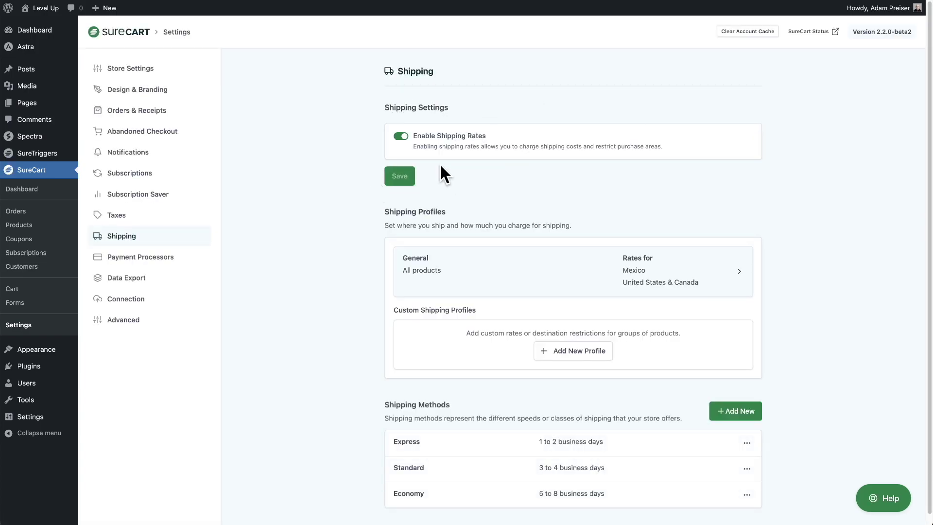
scroll(366, 174, down, 1)
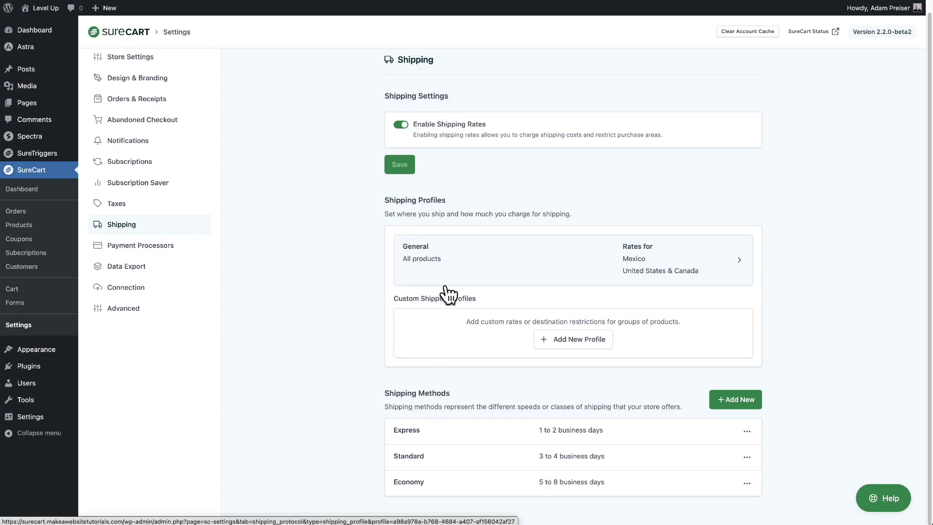
click(565, 341)
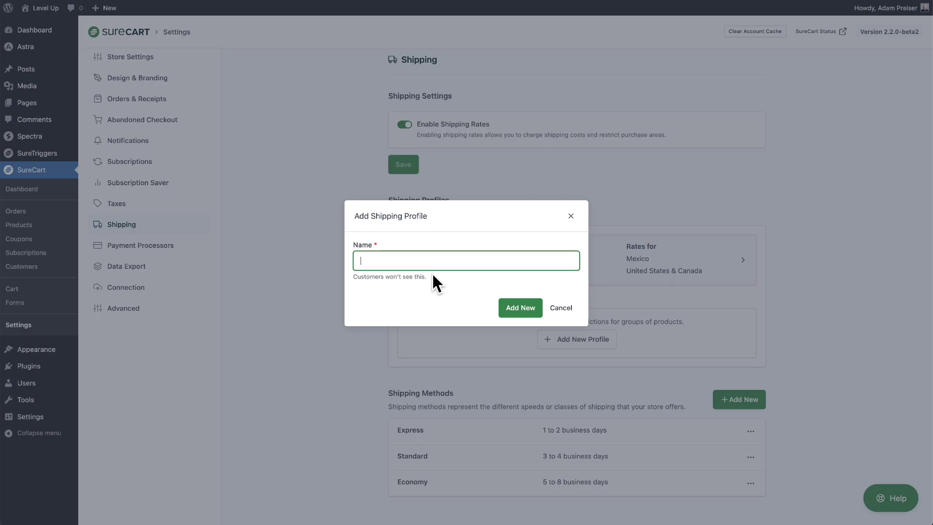
text(Heavy Items)
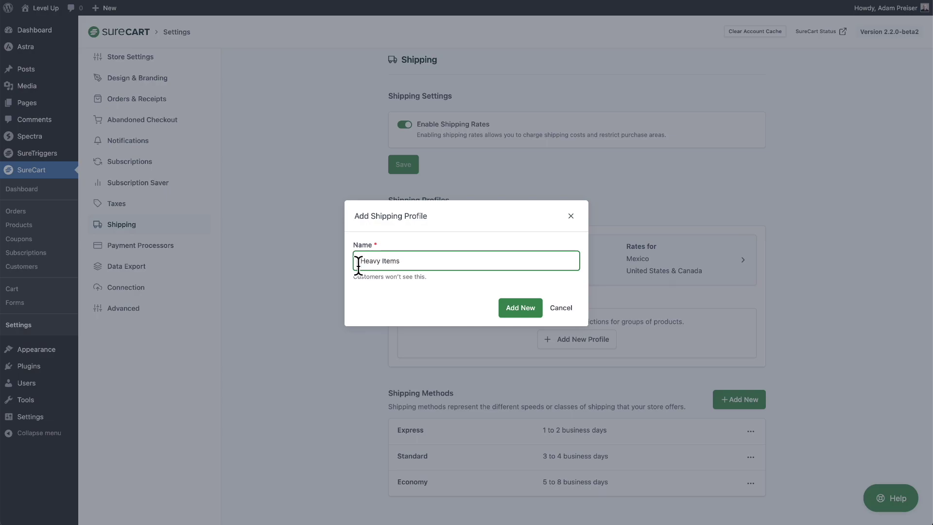
click(527, 312)
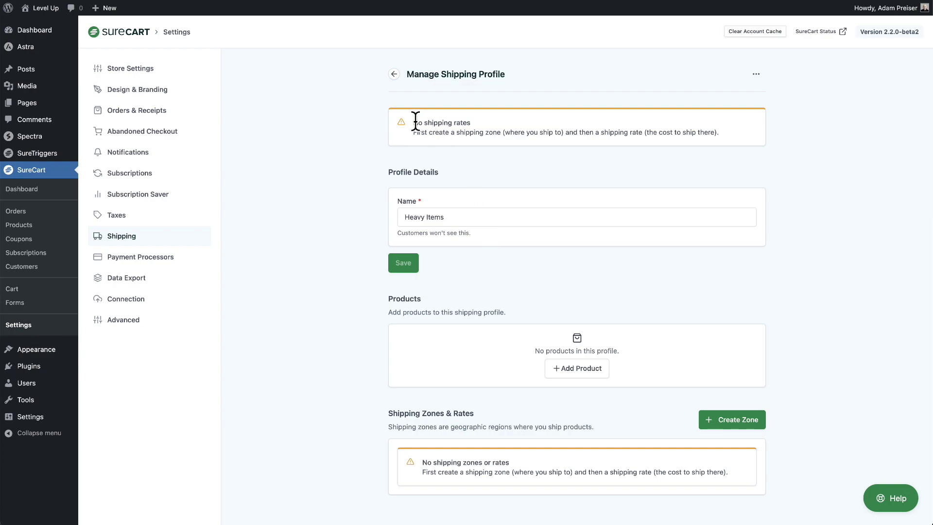
- Add the Lunar Minimalism Wooden Desk to the Heavy Items profile's products
drag(416, 120, 468, 123)
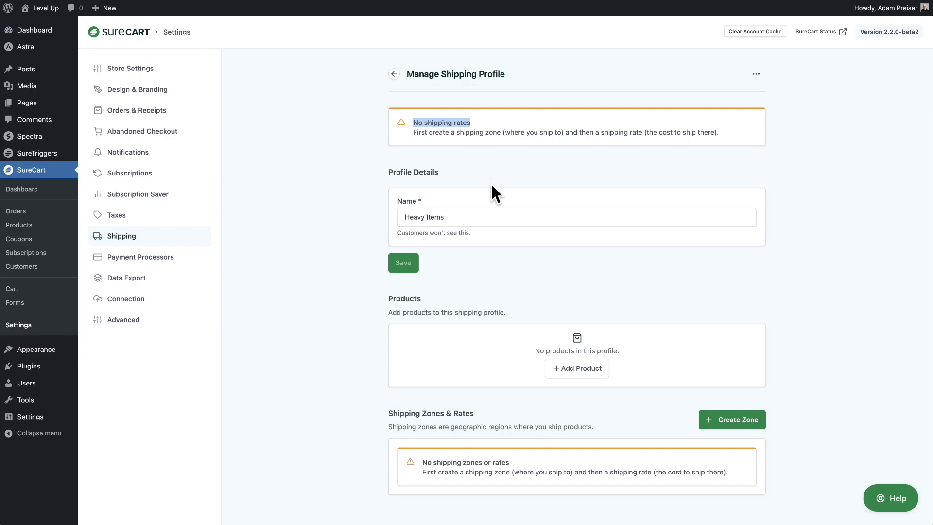
click(469, 302)
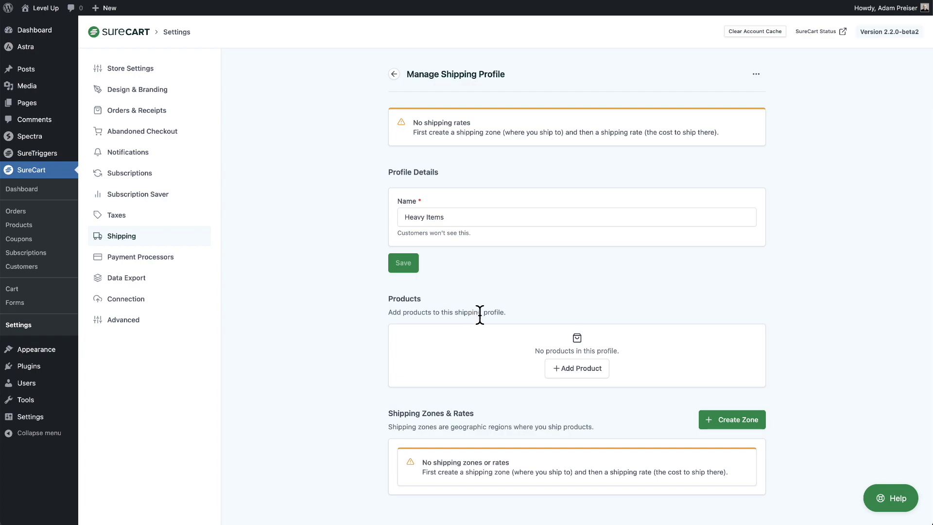
click(570, 370)
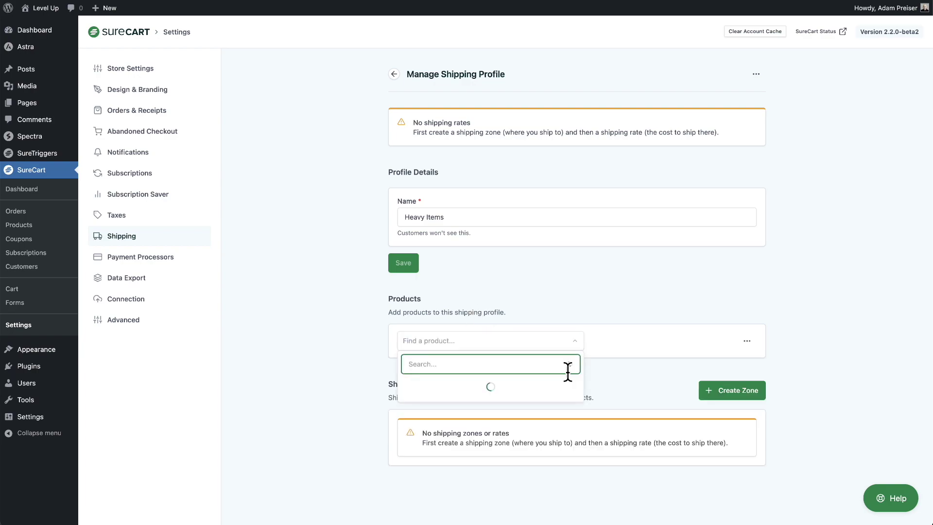
scroll(527, 406, down, 5)
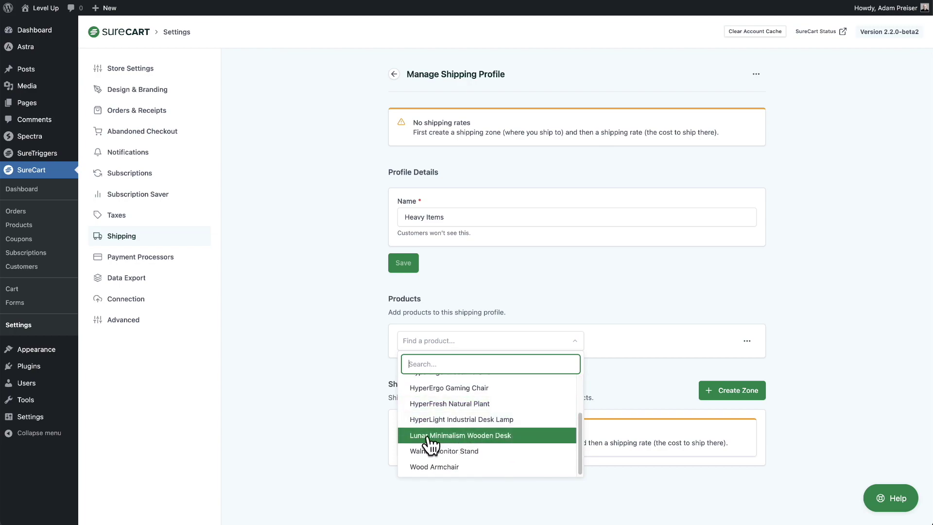
click(474, 437)
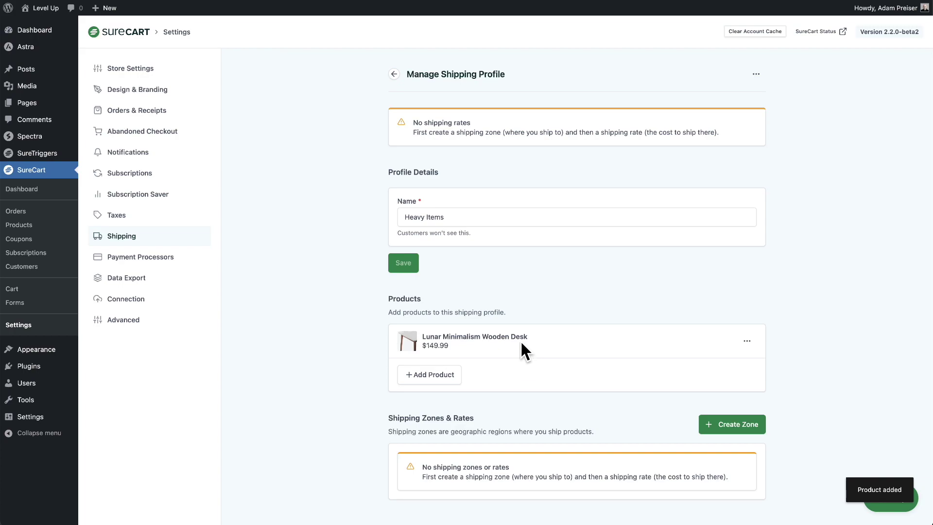
drag(527, 336, 407, 336)
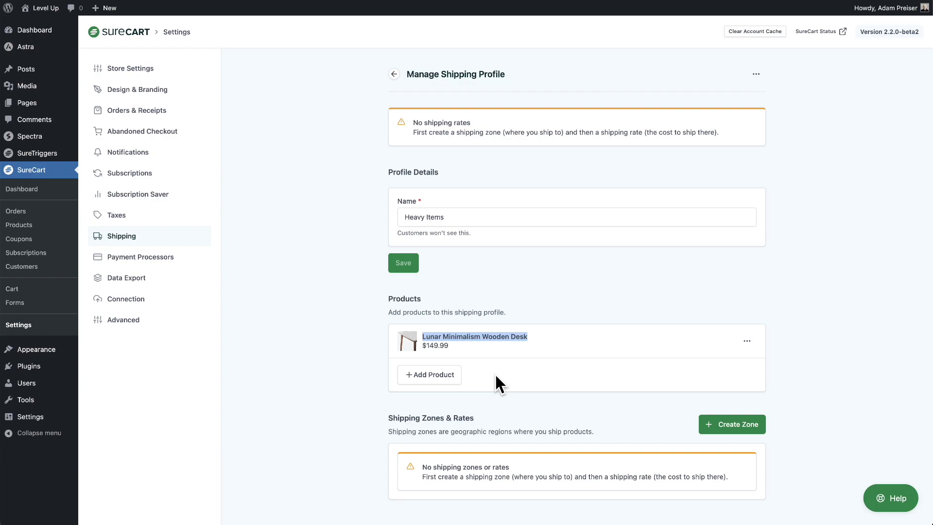
- Create a shipping zone named "United States" in the Heavy Items profile, covering the country United States
drag(387, 417, 471, 417)
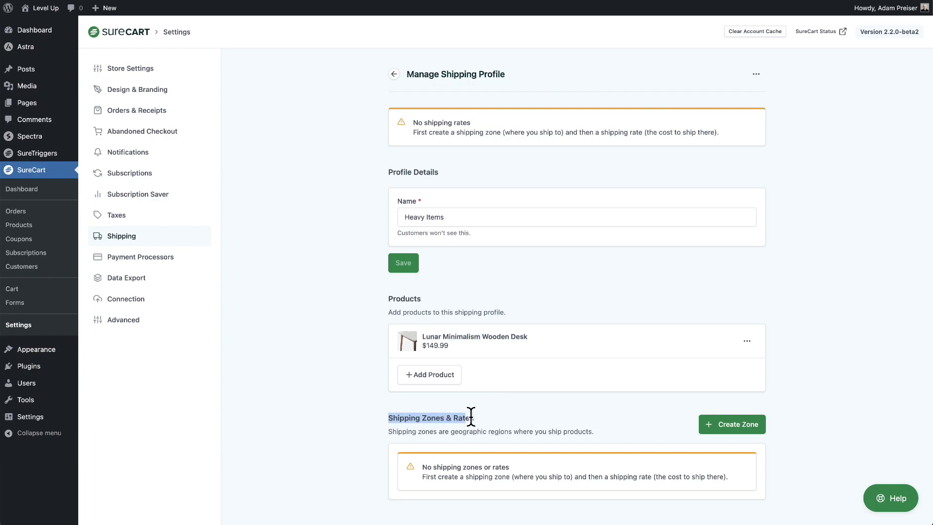
click(732, 427)
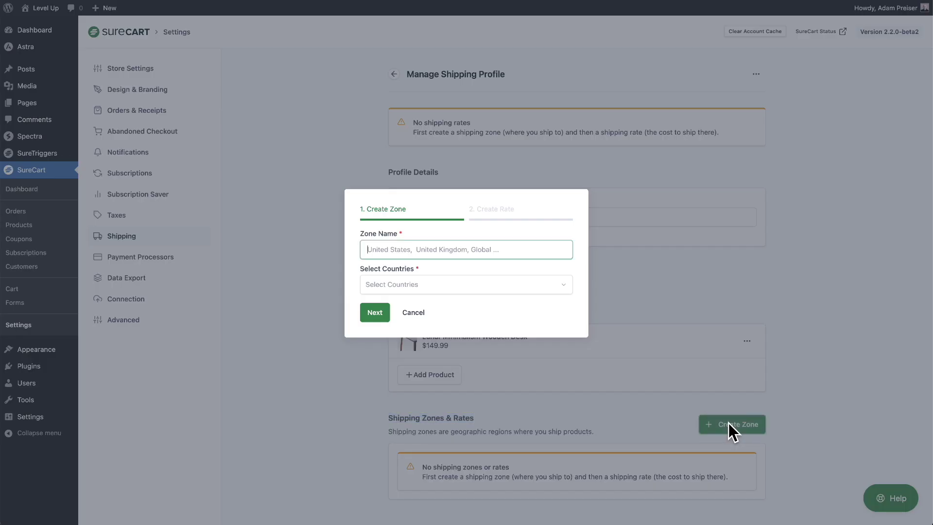
text(United States)
click(429, 286)
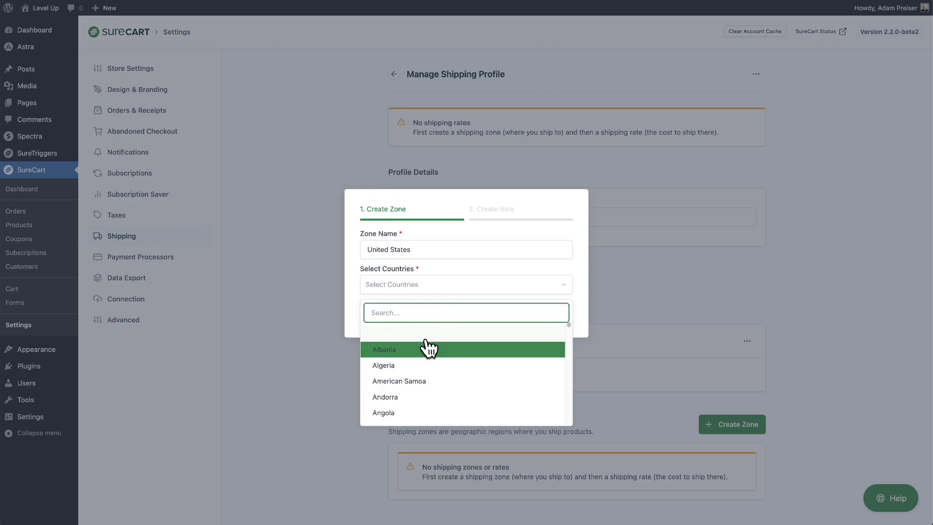
text(unit)
click(389, 351)
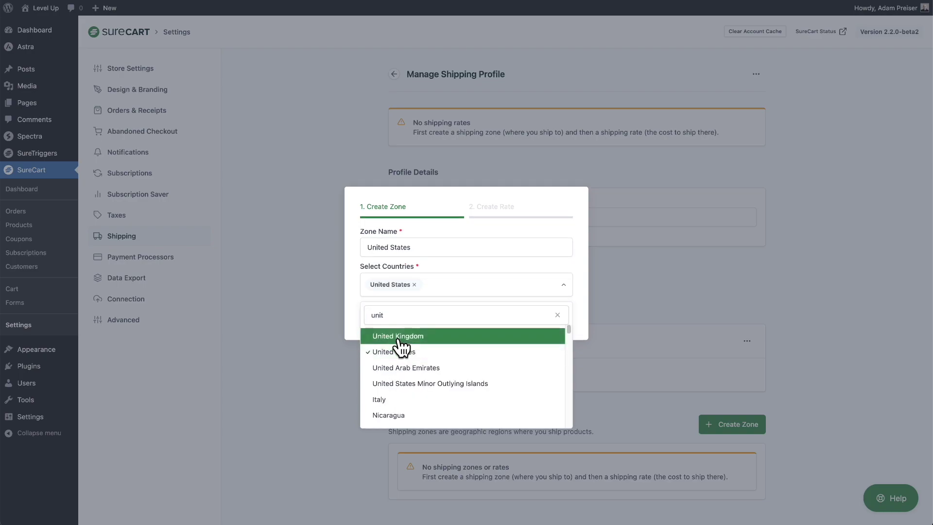
click(342, 323)
click(374, 319)
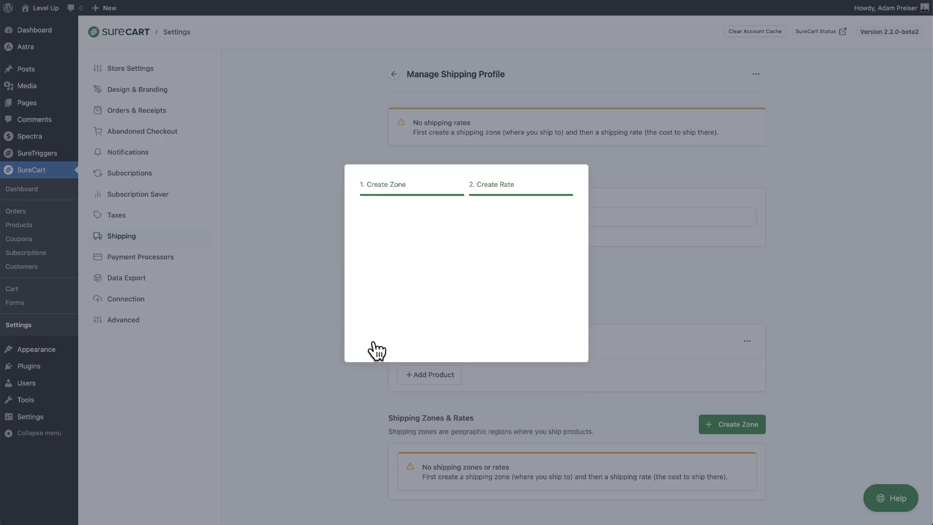
- Add an Economy flat rate of $49.99 to the Heavy Items profile's United States zone and return to the shipping overview
click(437, 234)
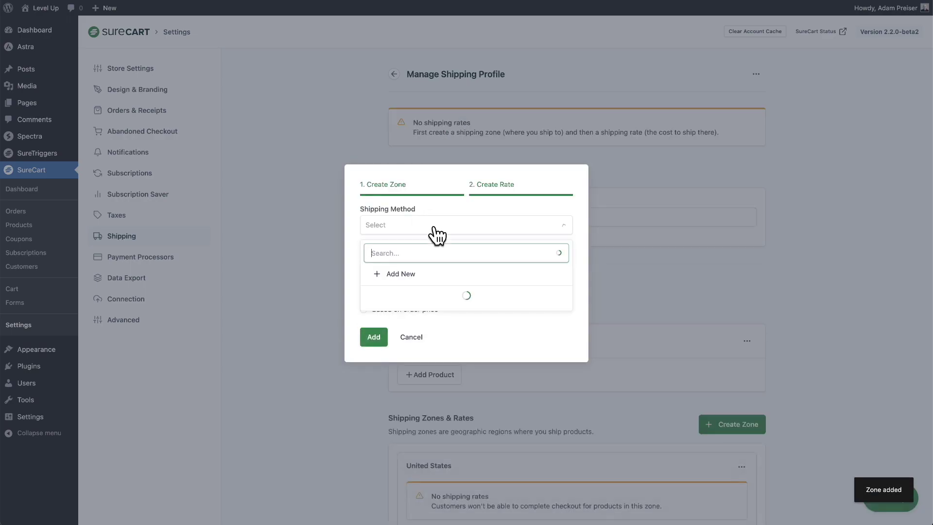
click(429, 325)
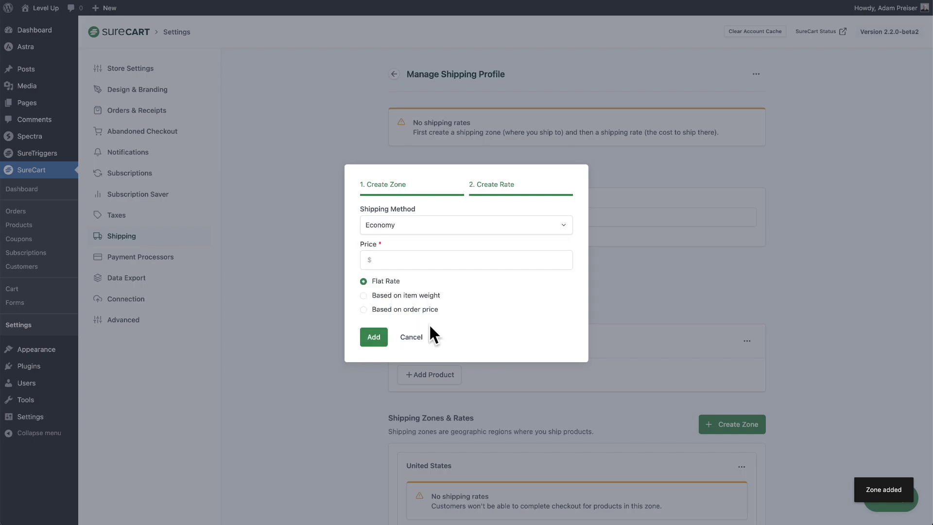
click(417, 259)
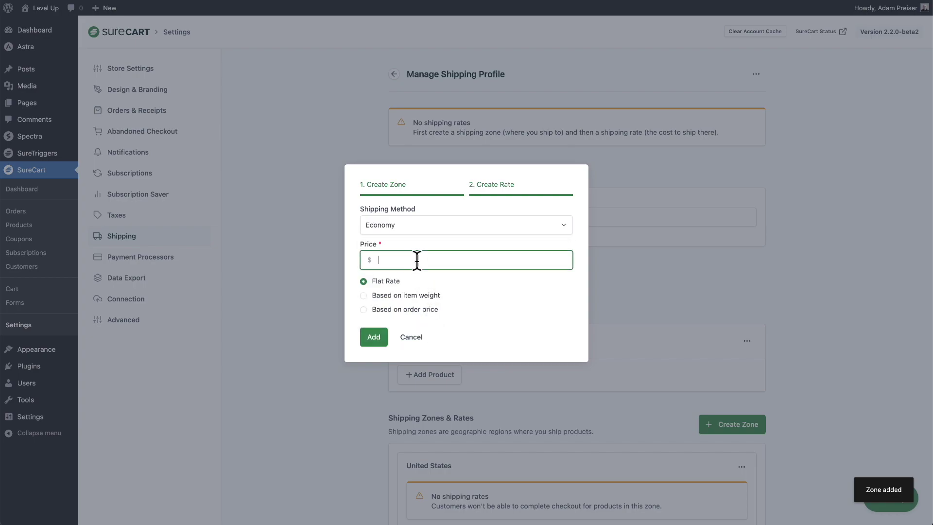
text(49.99)
click(373, 336)
scroll(427, 403, down, 1)
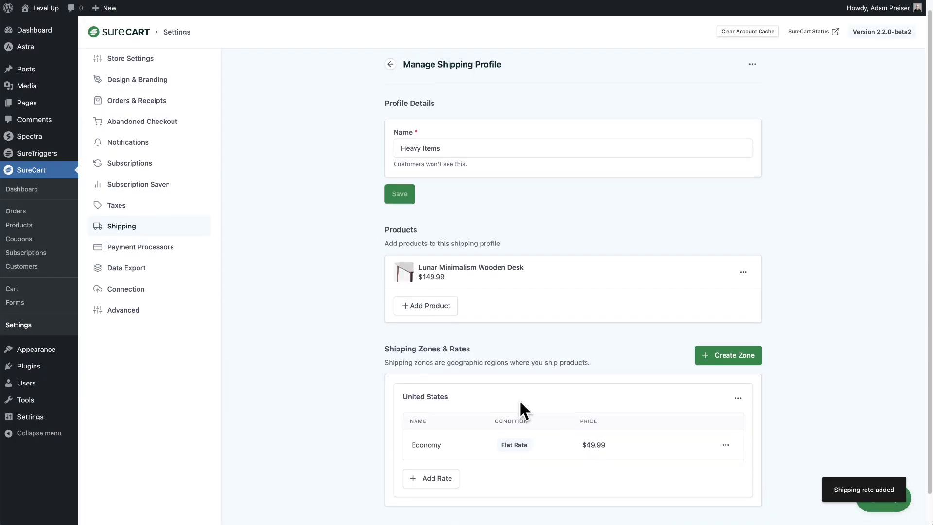
scroll(546, 471, up, 1)
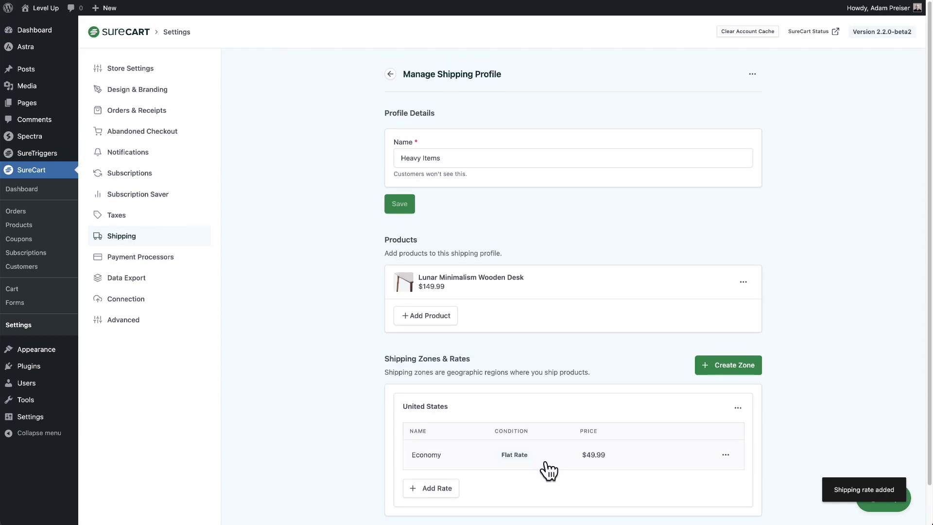
click(390, 72)
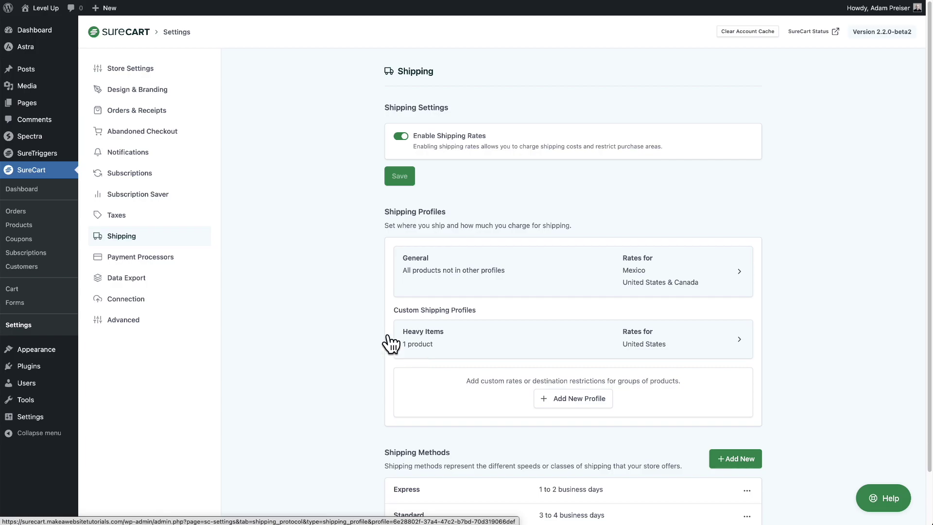
- Set the Lunar Minimalism Wooden Desk's shipping weight to 10 lb and save the product
click(76, 224)
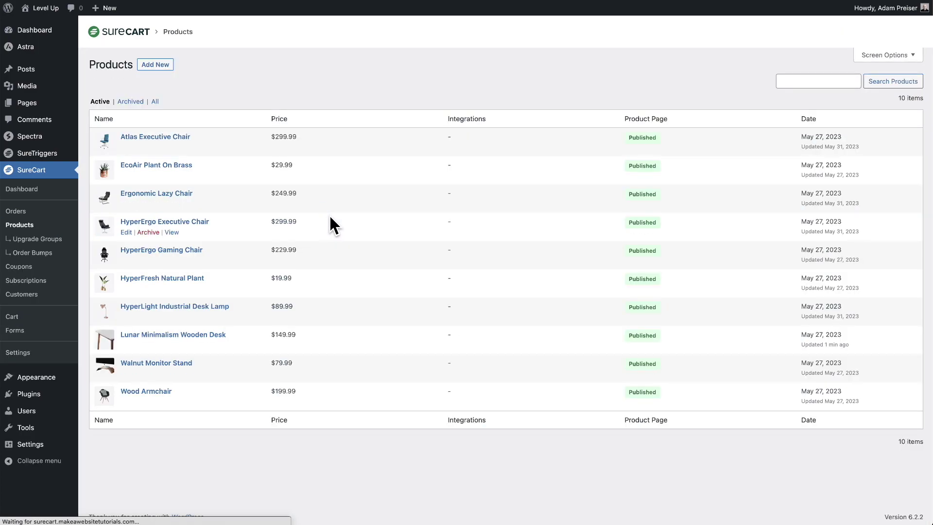
click(152, 336)
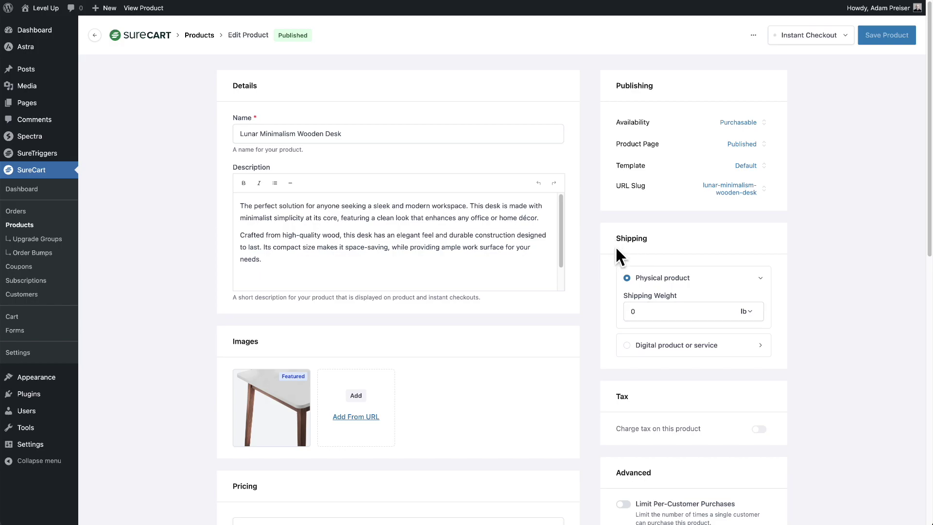
click(649, 311)
drag(649, 311, 618, 309)
text(10)
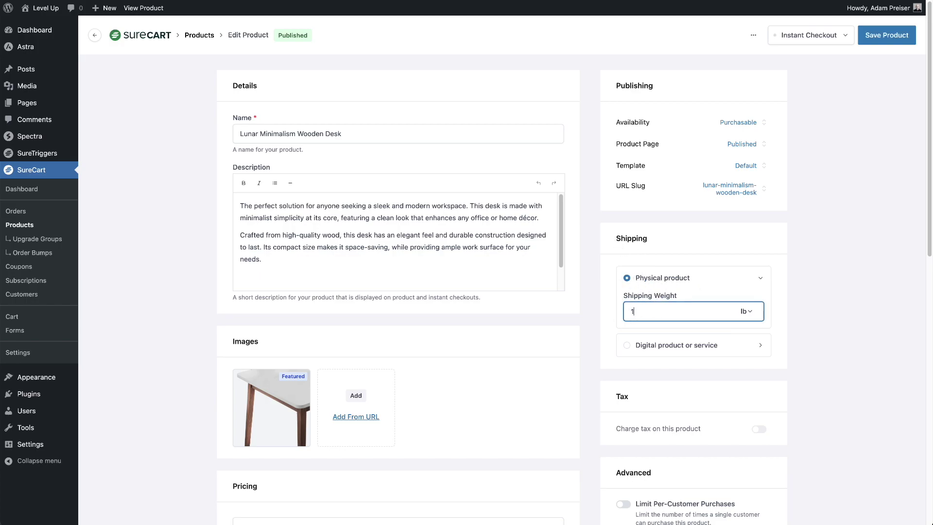
click(745, 312)
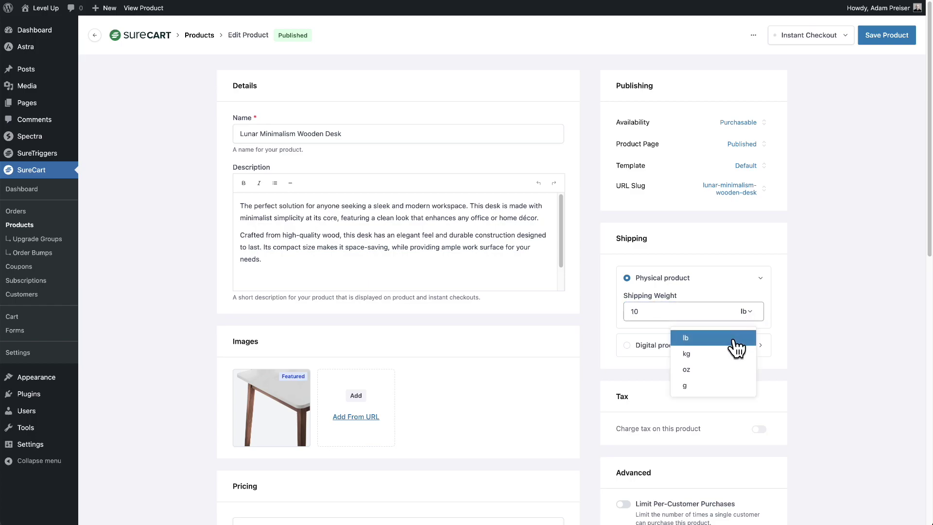
click(754, 354)
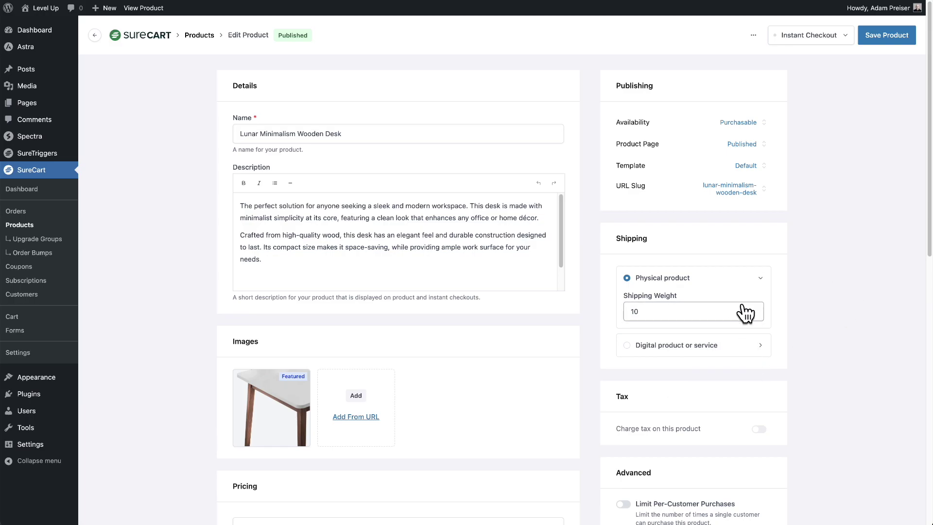
click(873, 31)
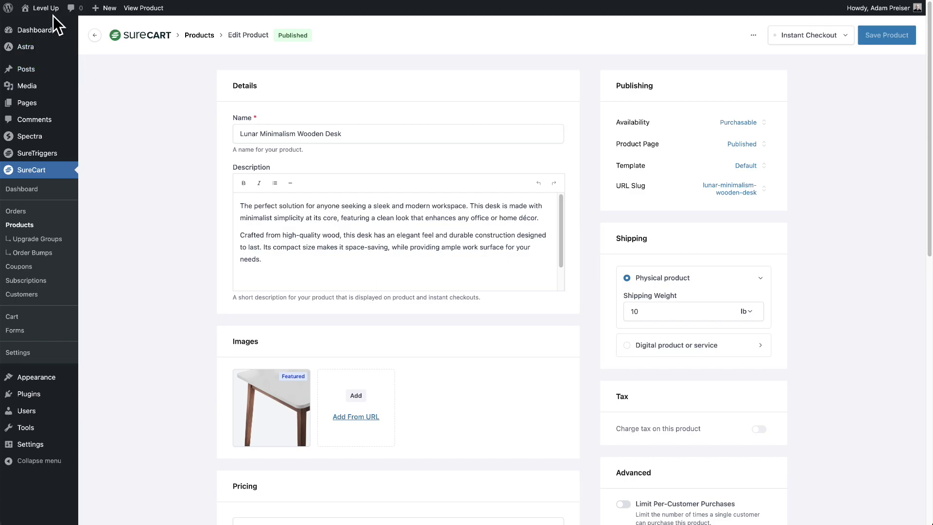
- Visit the storefront, add one Lunar Minimalism Wooden Desk to the cart and proceed to checkout
mouse_move(51, 10)
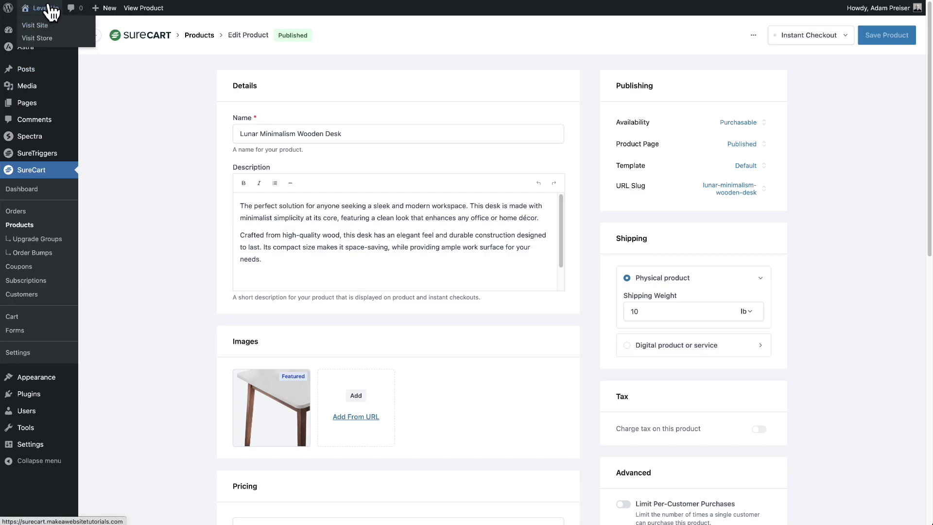
click(42, 39)
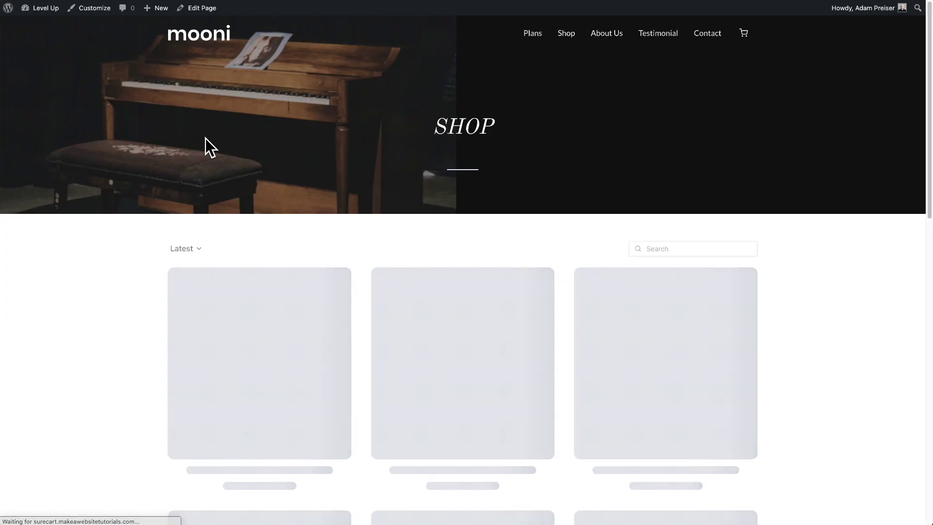
scroll(206, 139, down, 4)
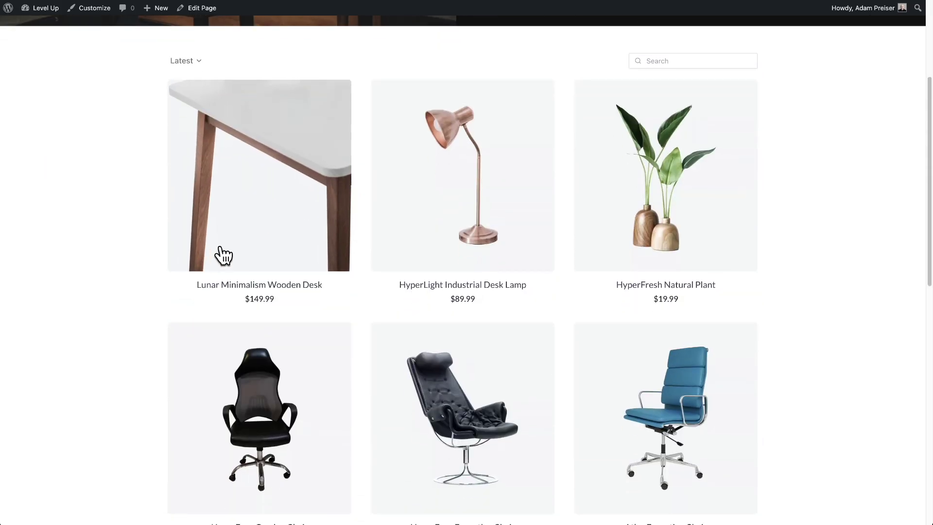
click(256, 202)
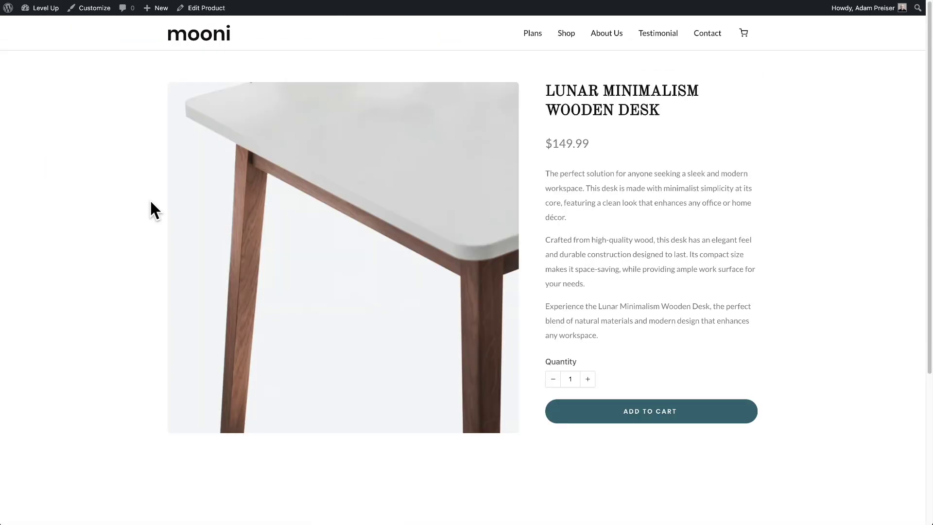
click(638, 414)
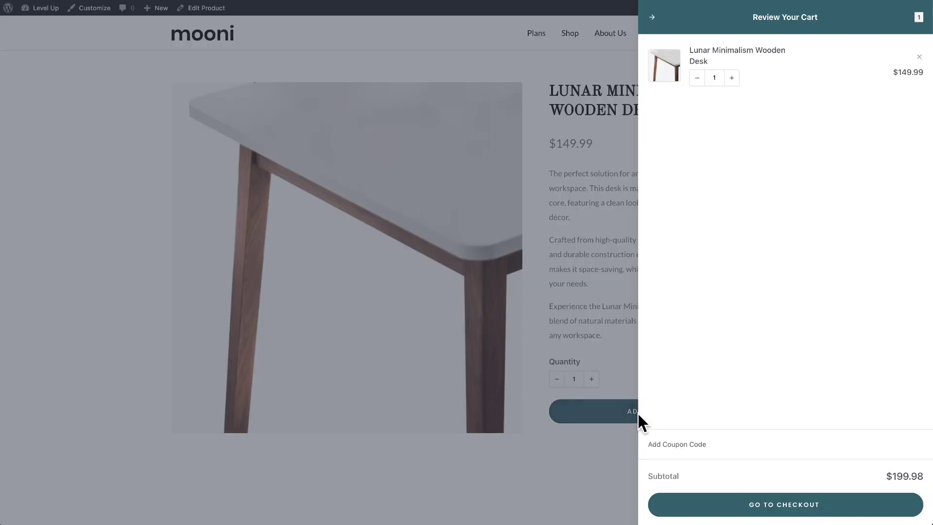
click(785, 503)
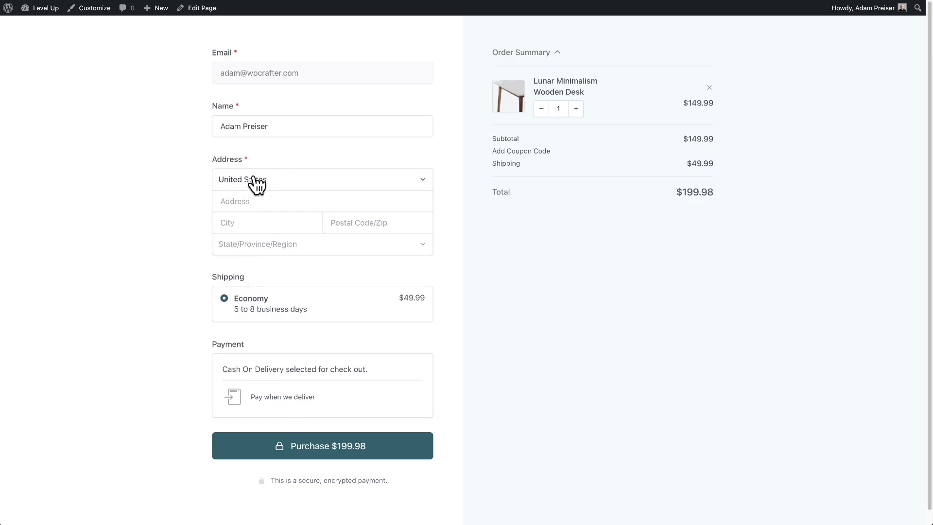
- Return from checkout to the shop and remove the Lunar Minimalism Wooden Desk from the cart
drag(246, 275, 210, 275)
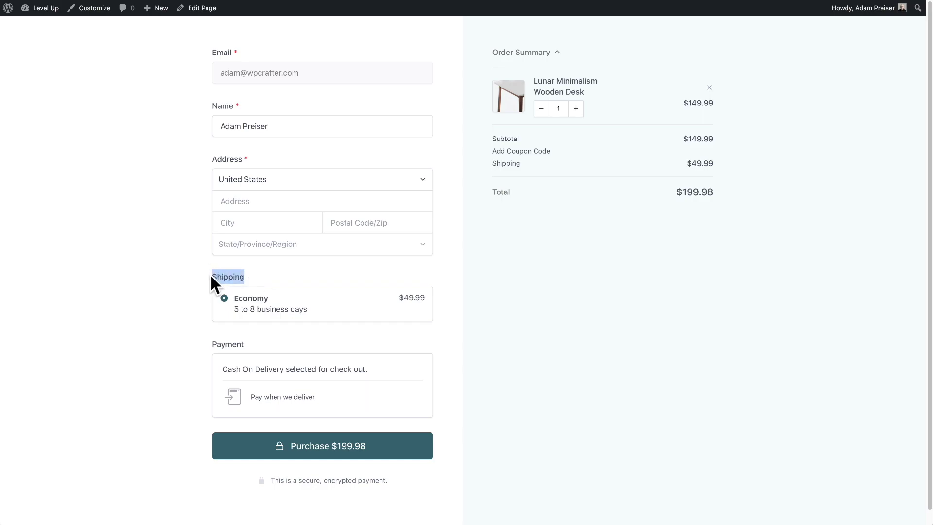
click(215, 277)
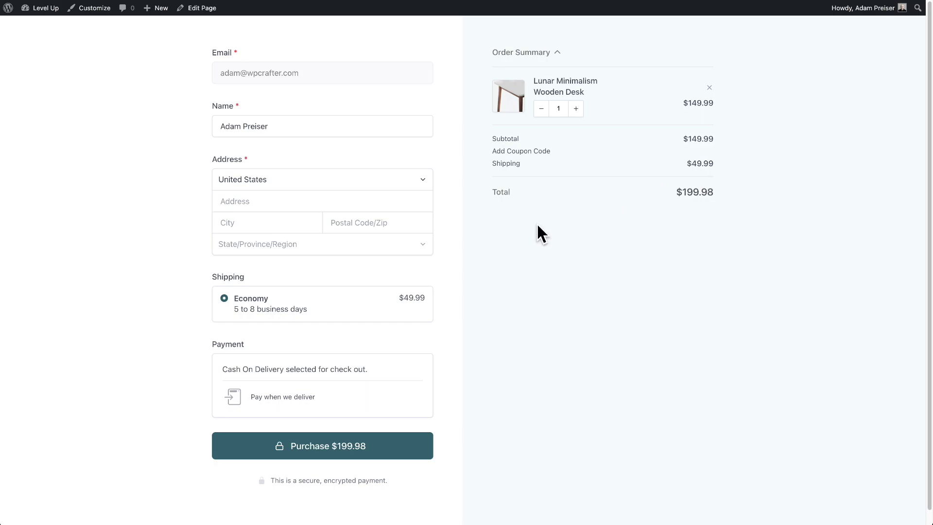
click(17, 4)
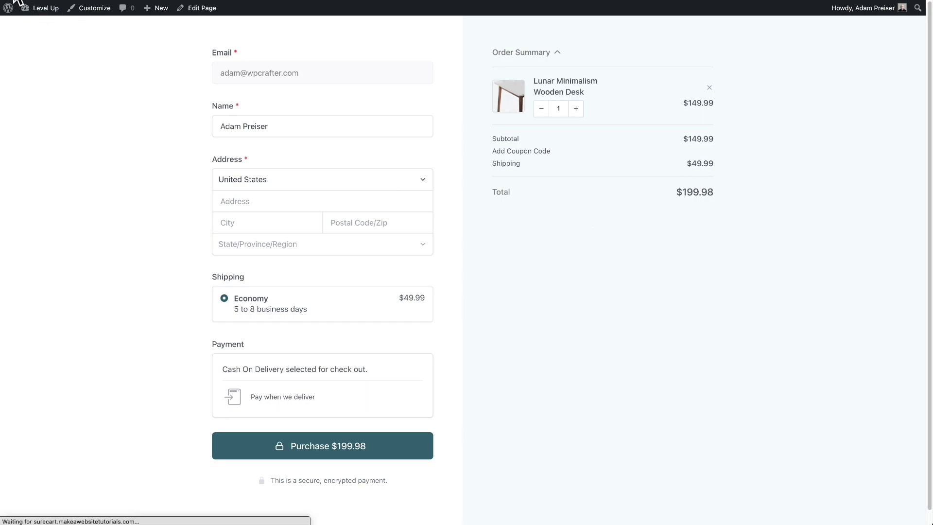
key(alt+Left)
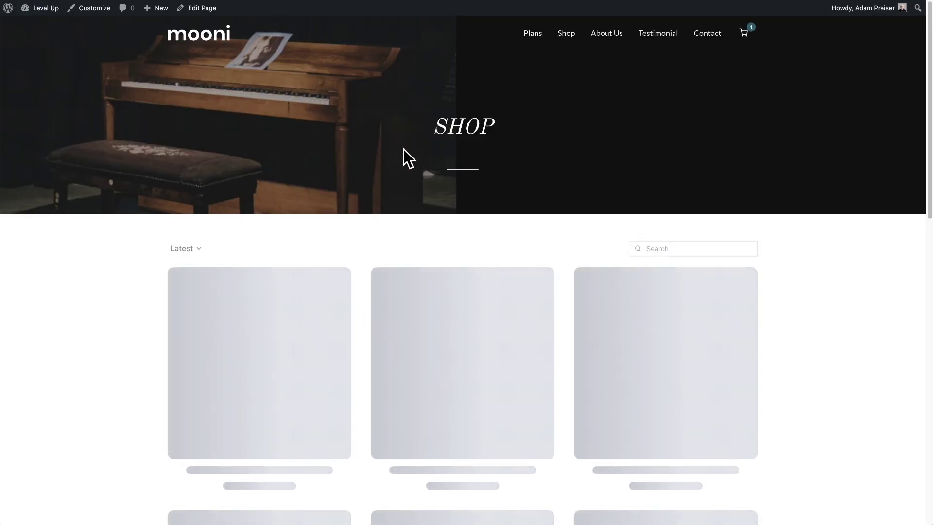
click(743, 33)
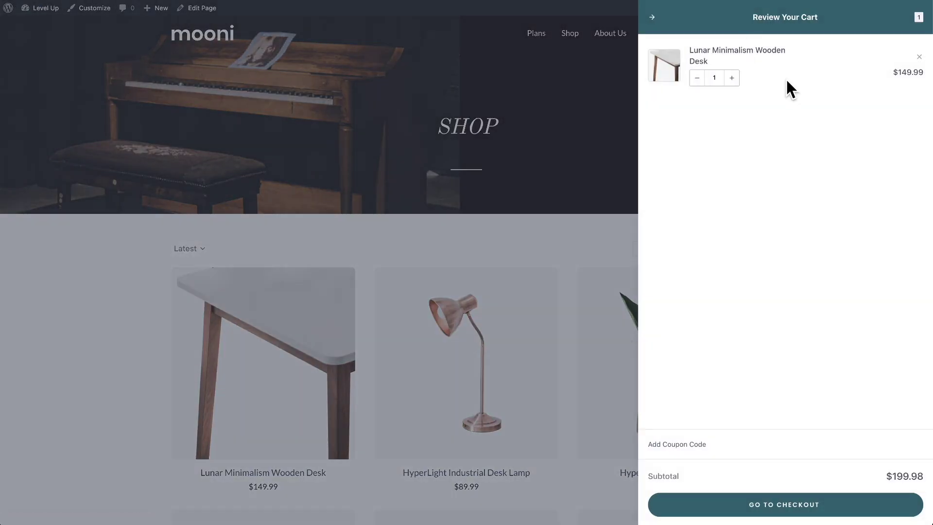
click(919, 57)
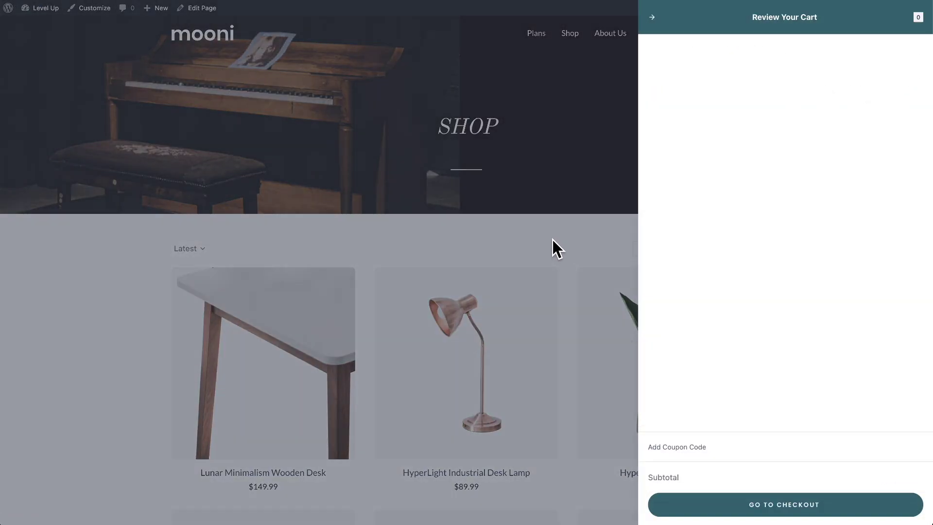
click(553, 240)
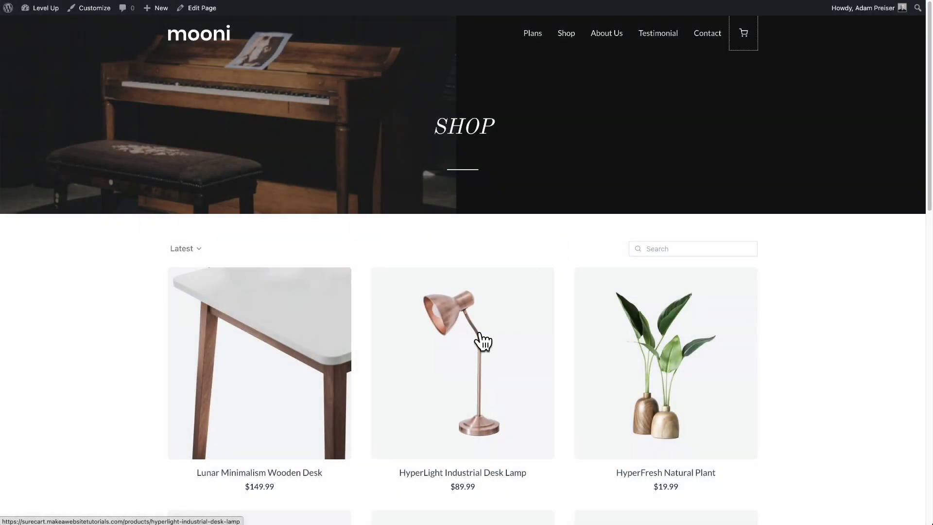
- Add one HyperLight Industrial Desk Lamp to the cart and proceed to checkout
click(482, 341)
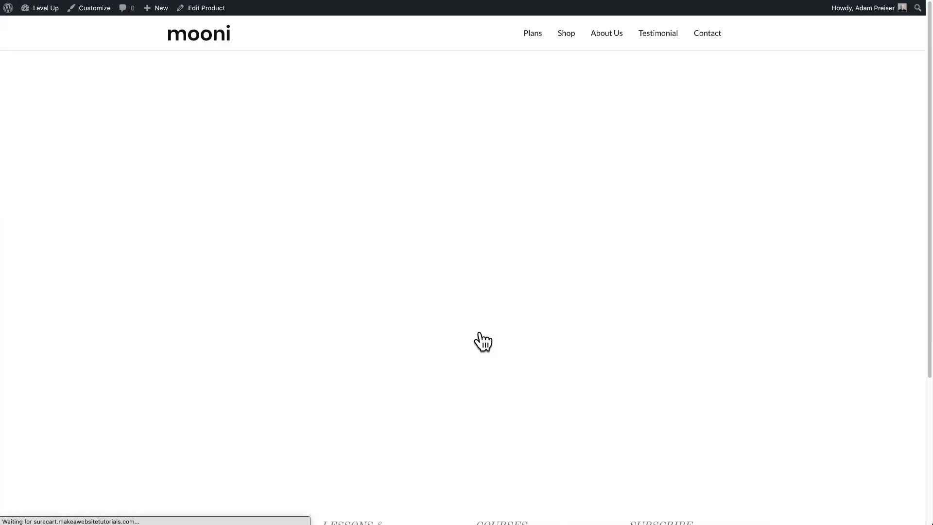
click(634, 424)
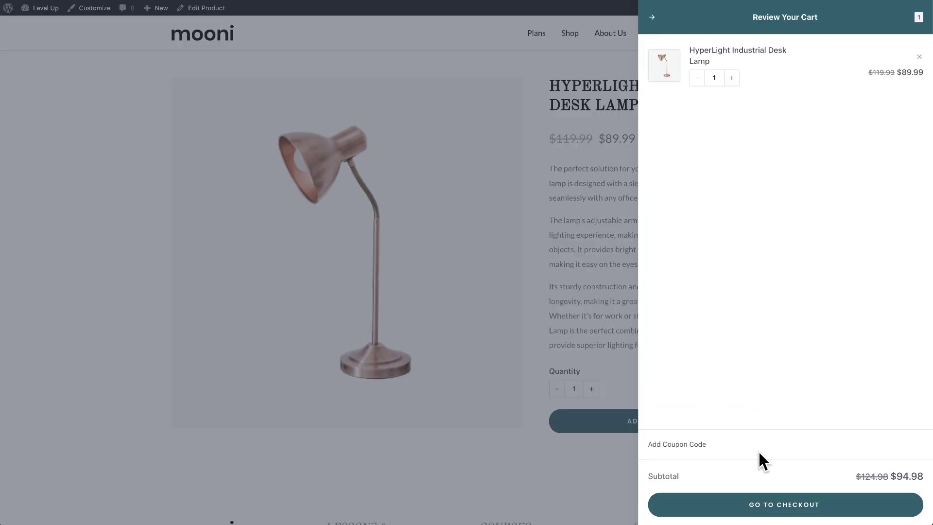
click(797, 505)
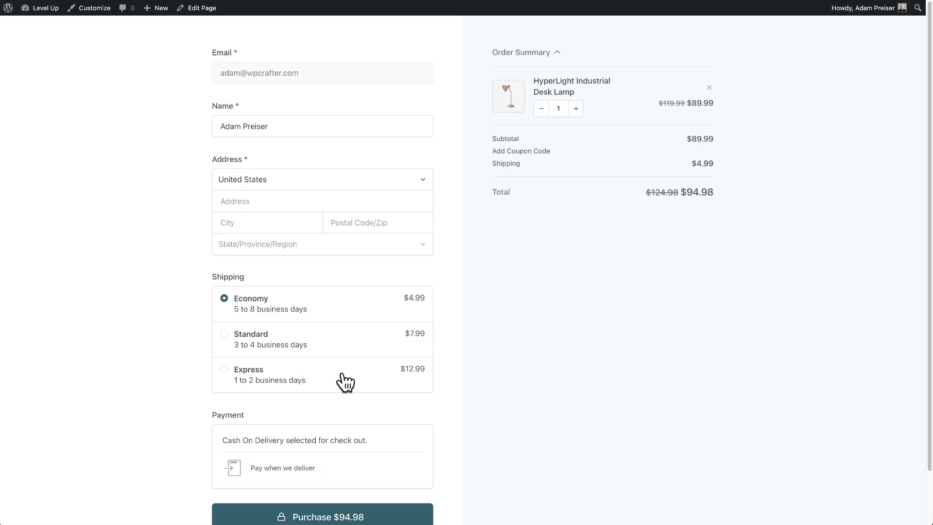
- Check the lamp's shipping options at checkout with the address country set to Canada, then to Mexico
click(296, 185)
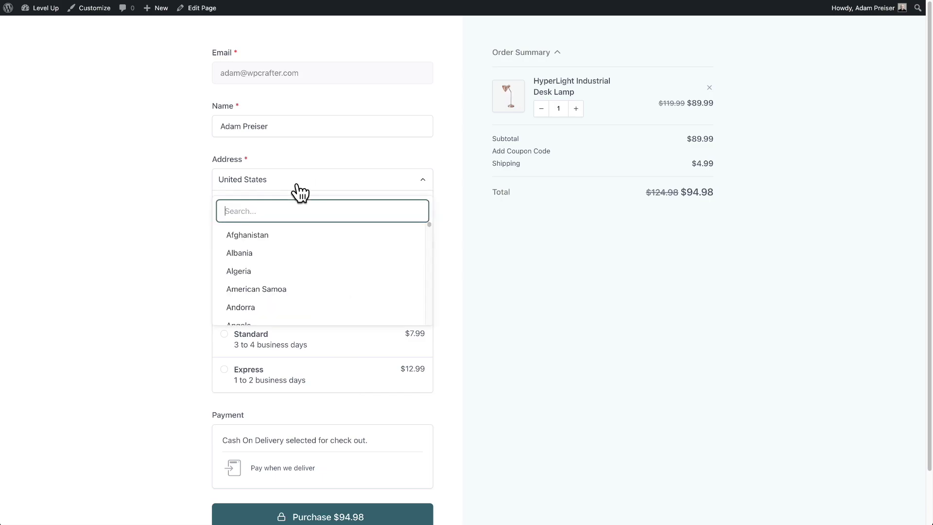
text(cana)
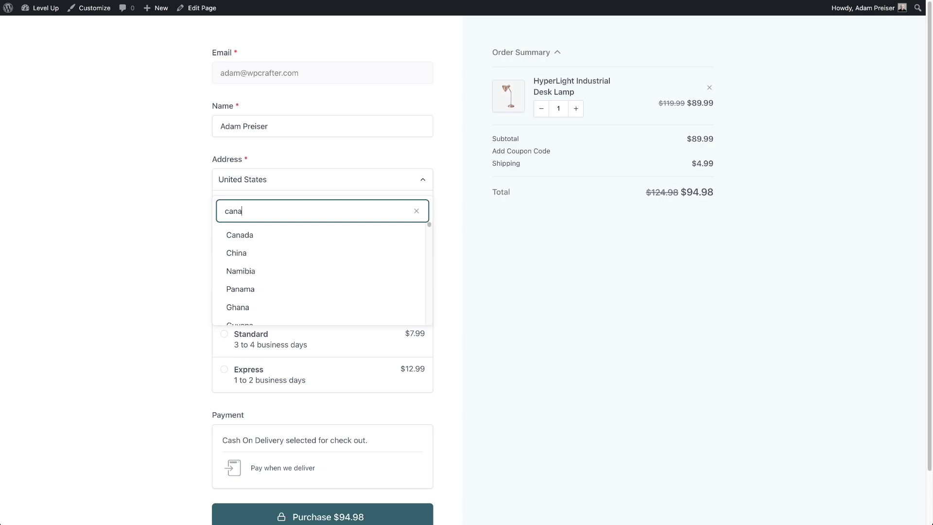
click(287, 235)
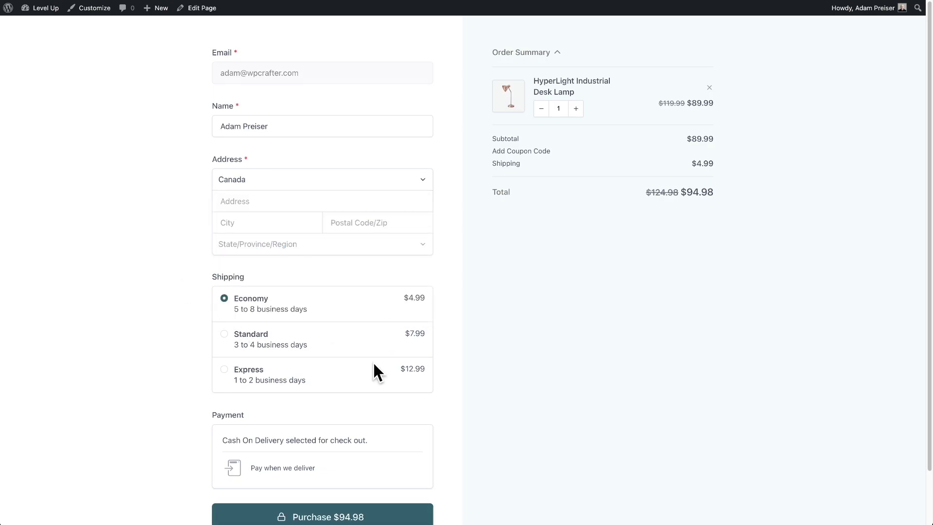
click(303, 191)
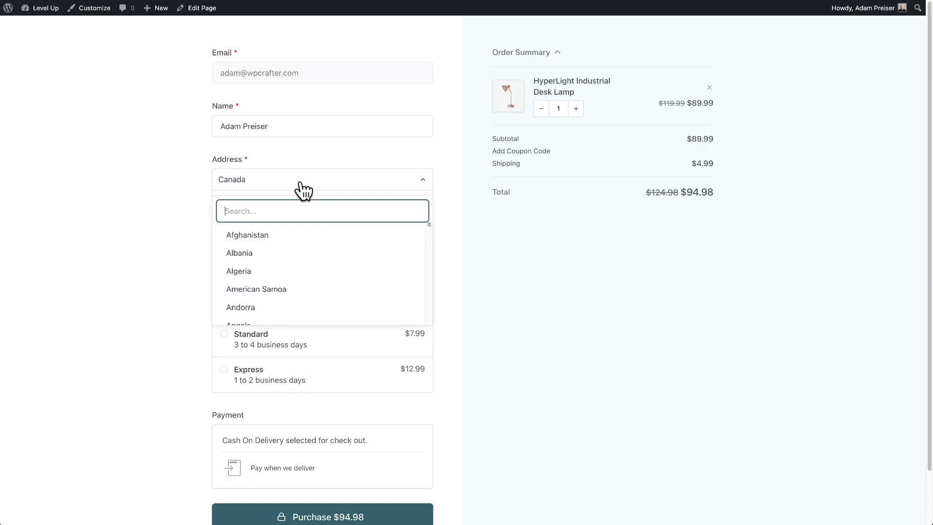
text(mex)
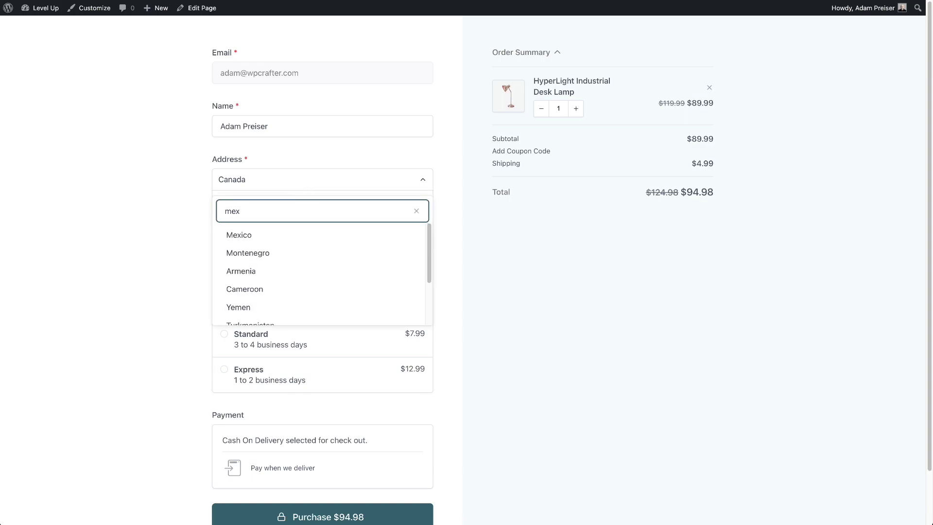
click(289, 234)
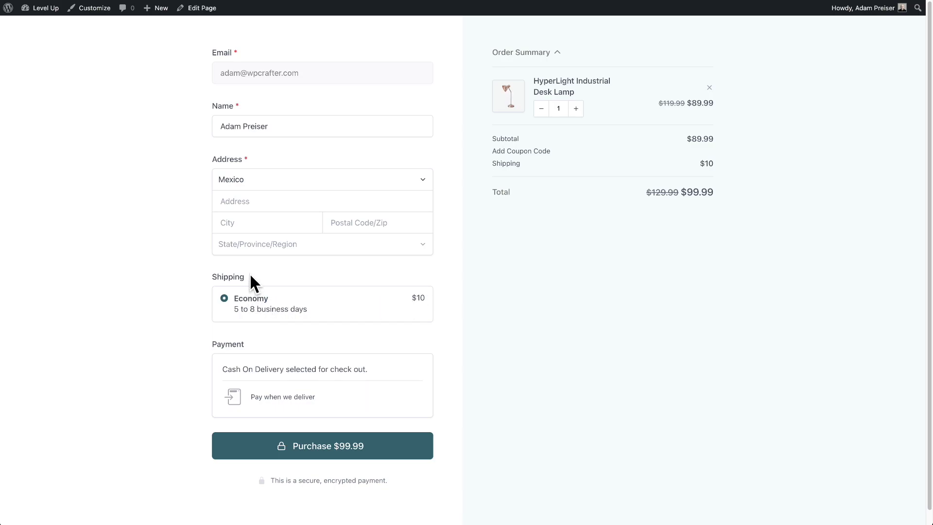
click(298, 278)
- Open the Checkout page for editing and expand the checkout form's block structure down to the first SureCart Column
click(194, 8)
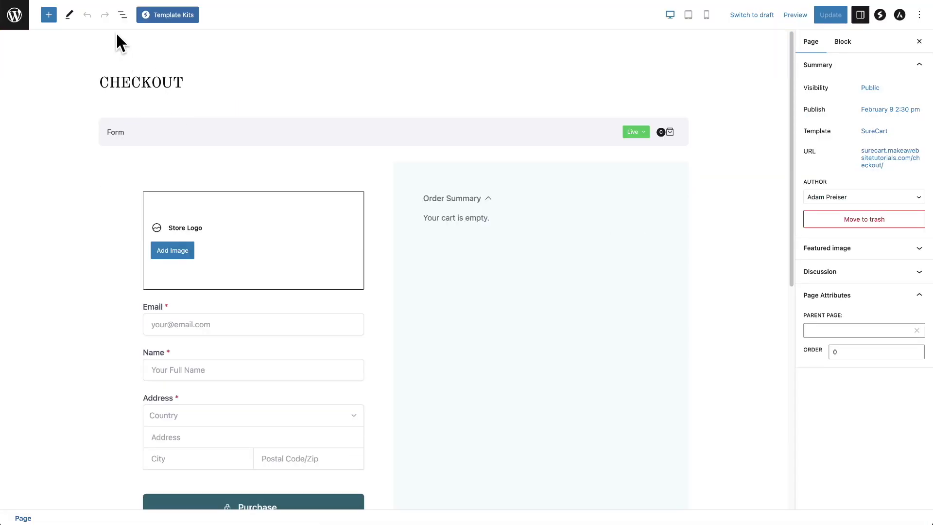
click(123, 14)
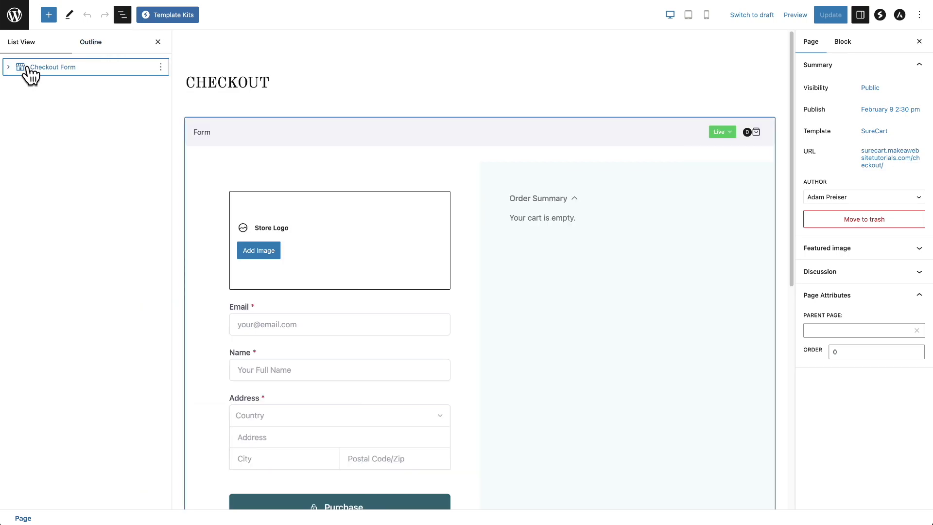
click(8, 67)
click(21, 85)
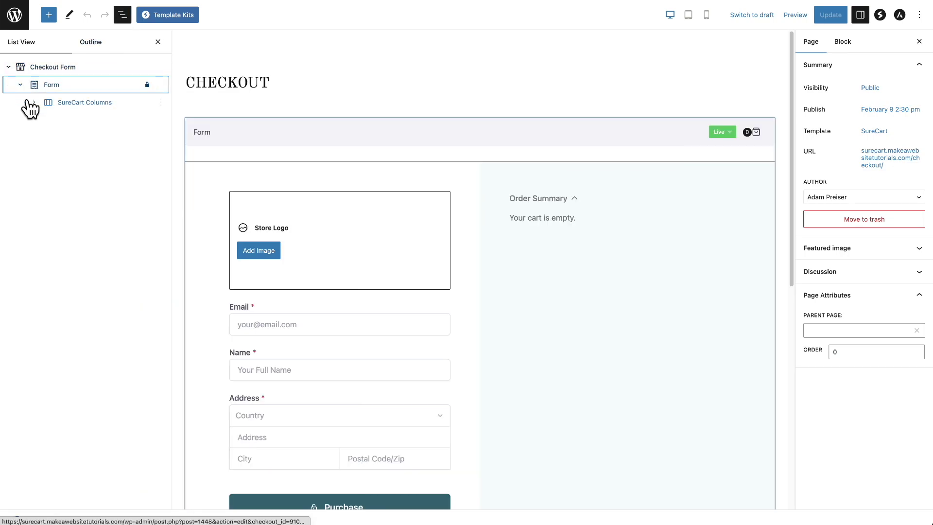
click(34, 102)
click(46, 120)
click(47, 121)
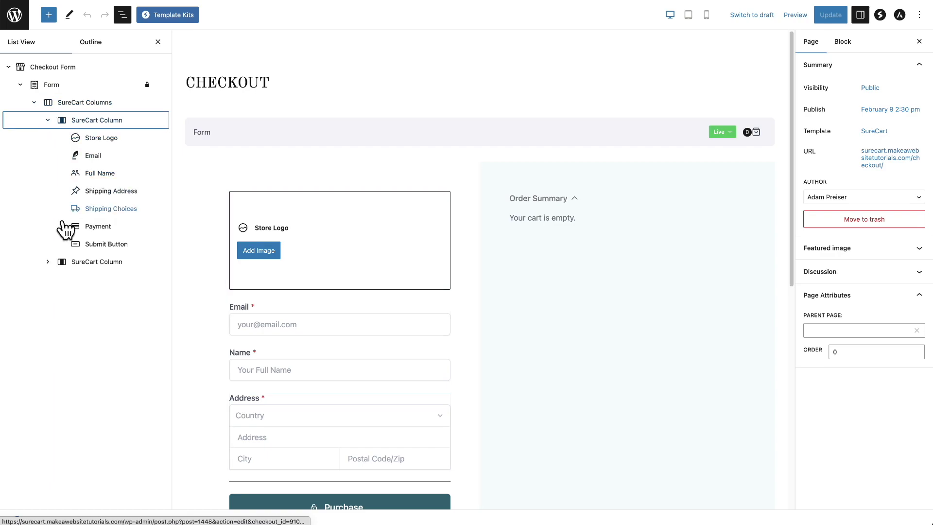
- Expand the second SureCart Column and select the Shipping Choices block in the first one
click(48, 262)
click(49, 262)
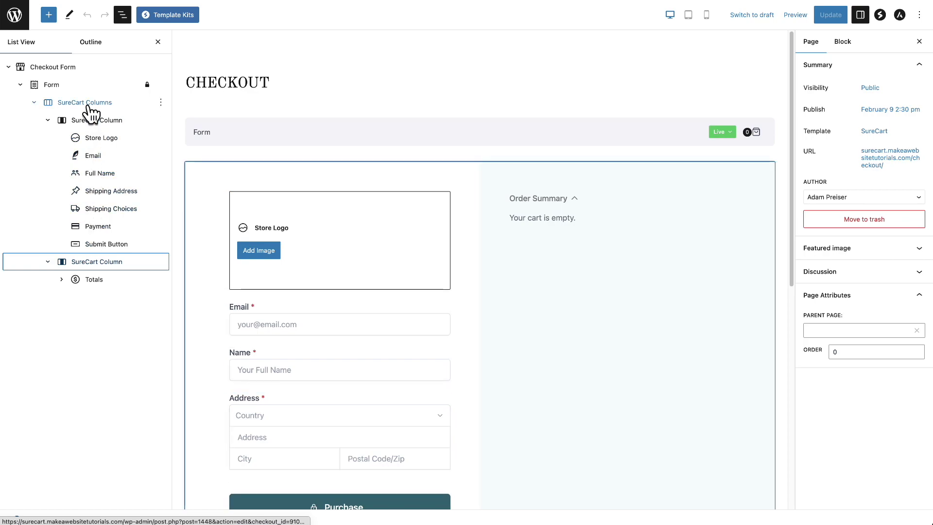
click(97, 210)
click(97, 212)
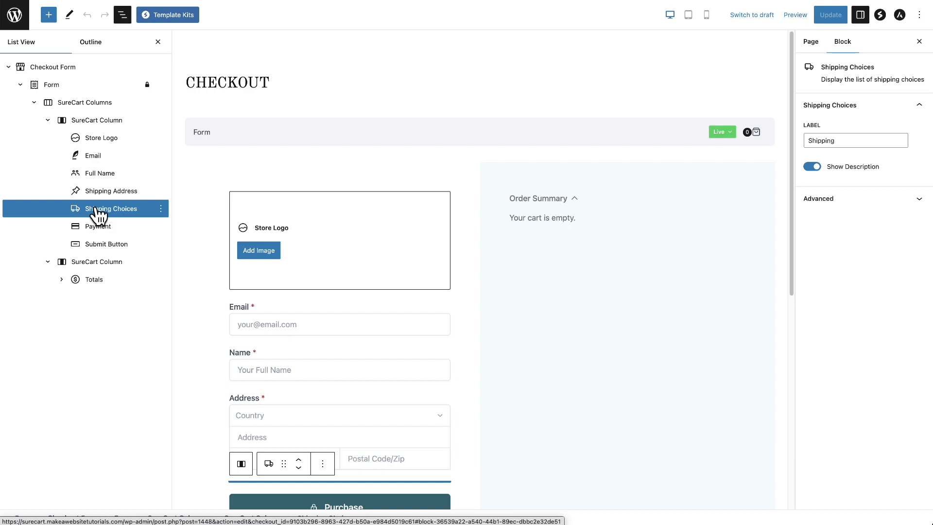
- Browse the block library for SureCart's Shipping Choices block, then return to the form's block structure and examine that block's placement
click(49, 15)
scroll(83, 209, down, 10)
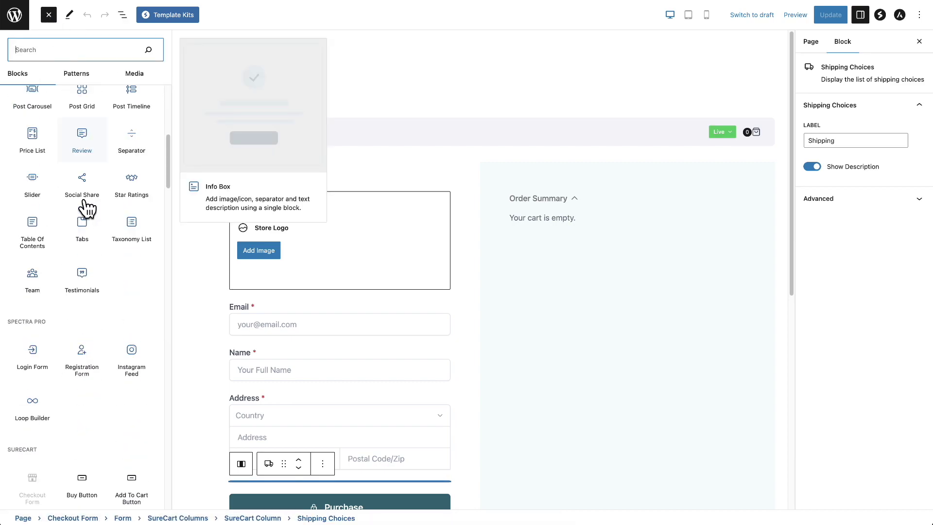
scroll(86, 209, down, 10)
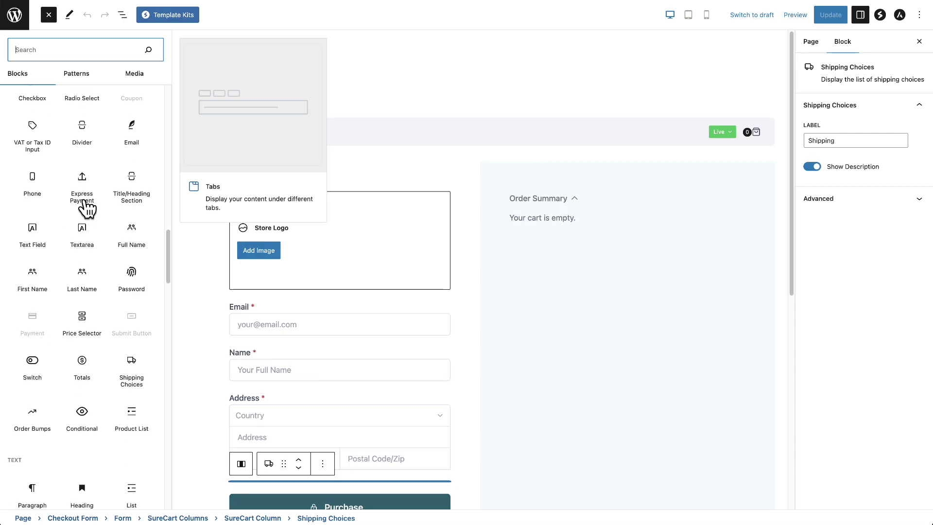
scroll(87, 208, down, 2)
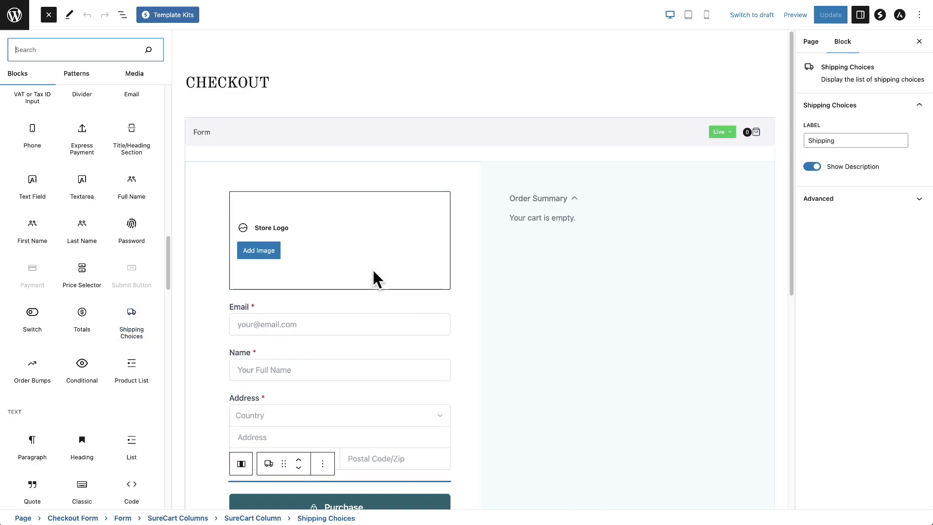
click(121, 14)
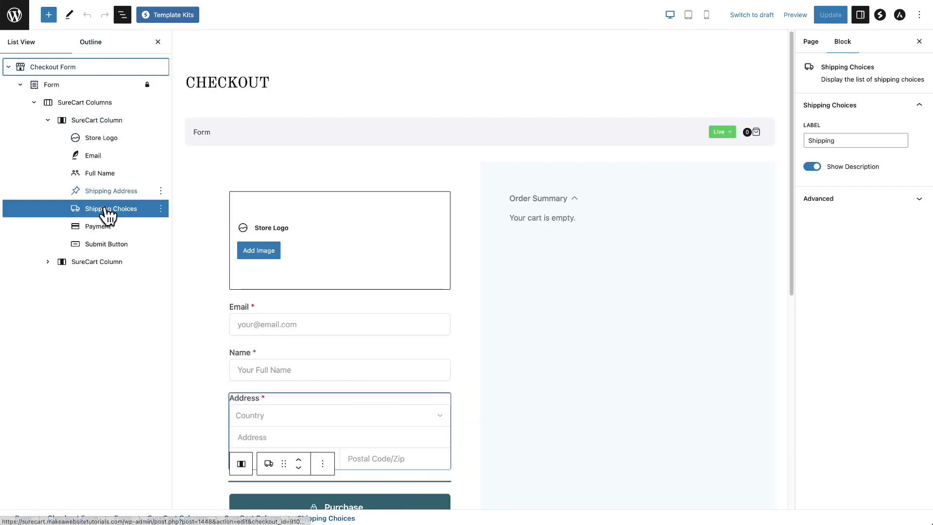
scroll(217, 227, down, 3)
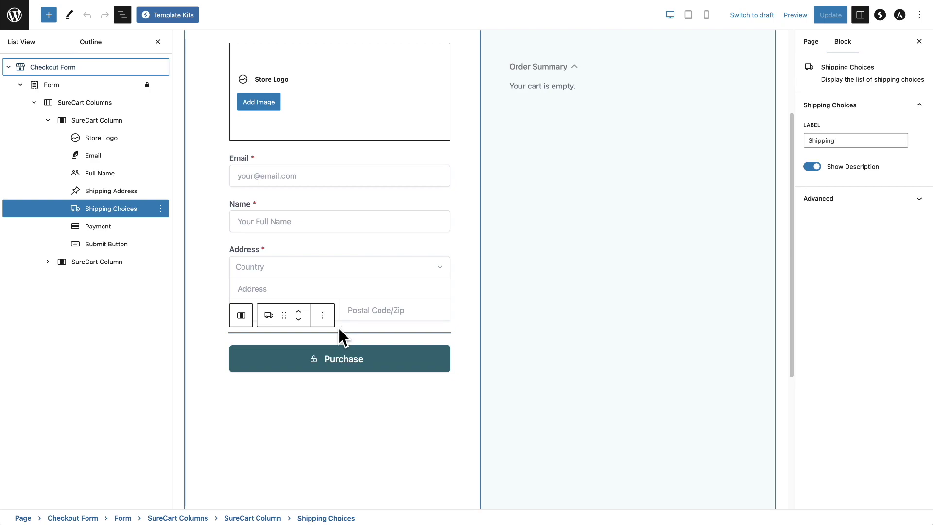
mouse_move(345, 336)
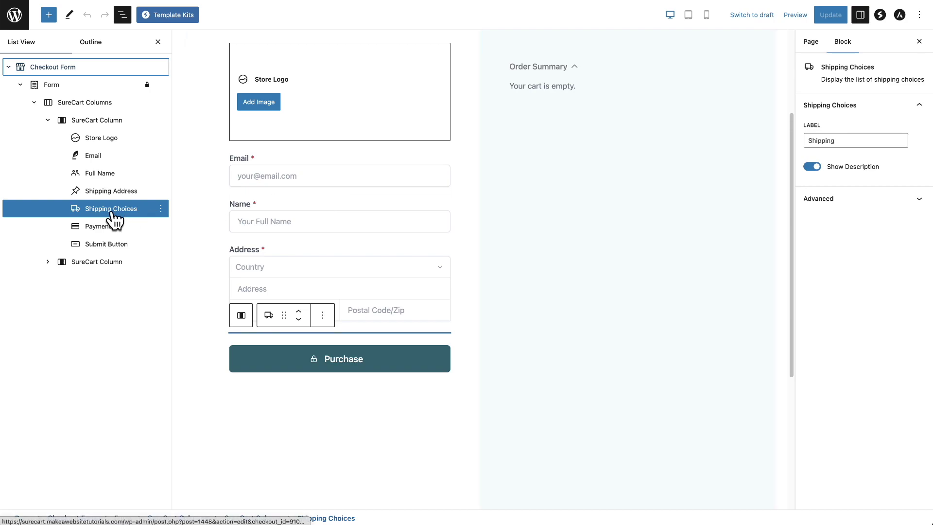
- Turn the Shipping Choices block's description display off and back on, keeping the label "Shipping"
double_click(828, 140)
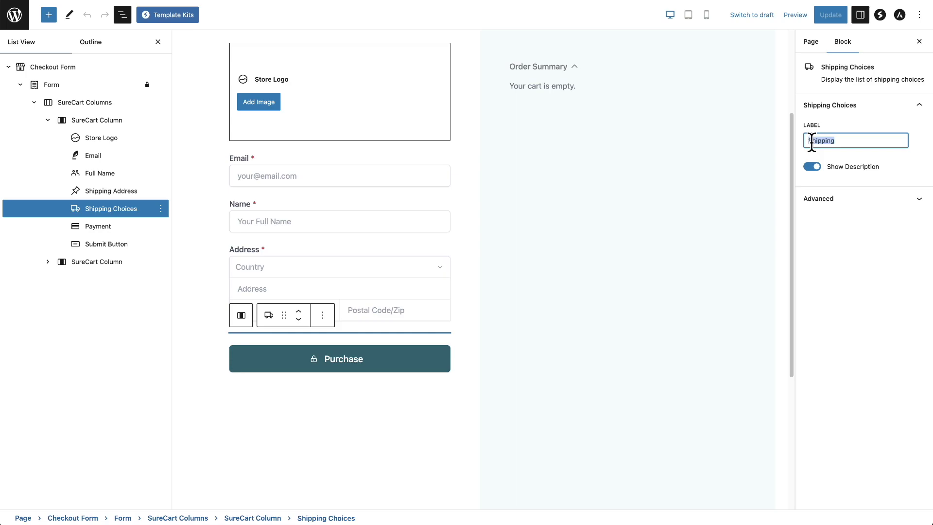
click(846, 255)
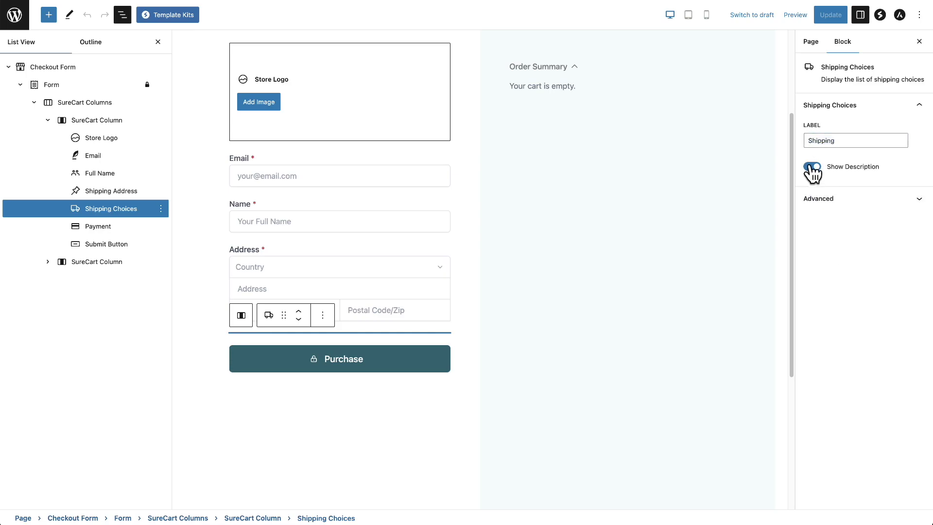
click(812, 168)
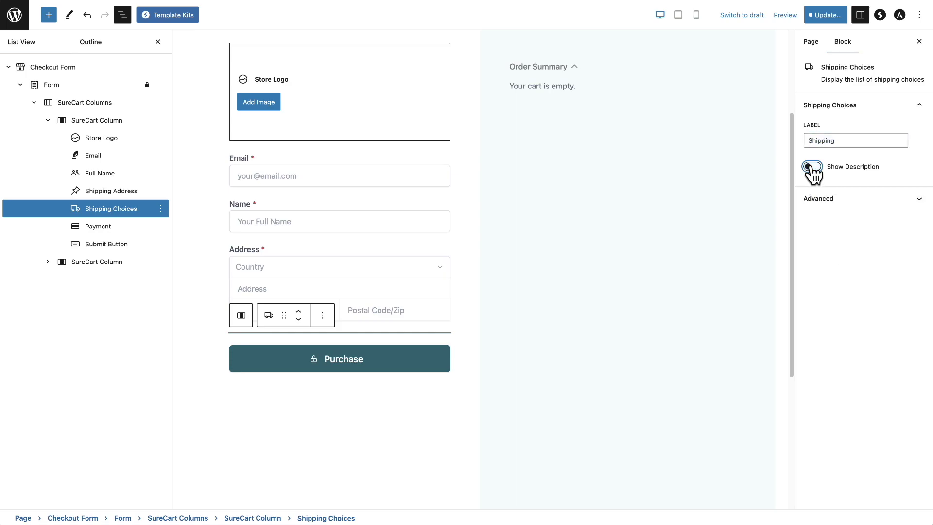
click(812, 168)
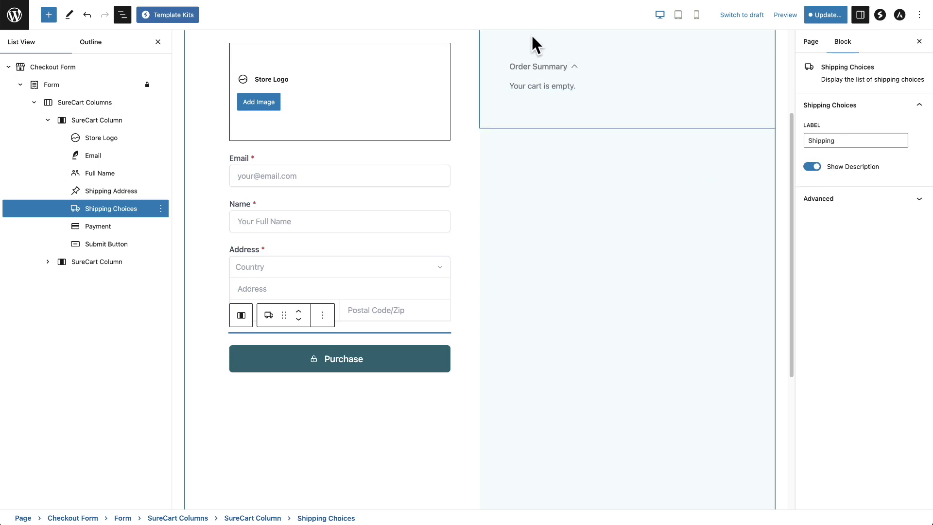
- Expand the Totals block in the second SureCart Column, select its Shipping Line Item and highlight the label text
click(47, 262)
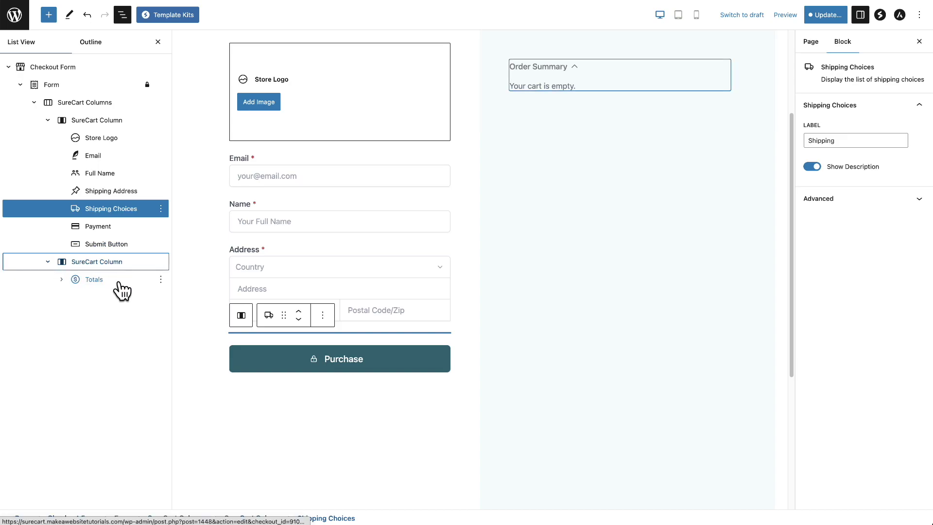
click(62, 280)
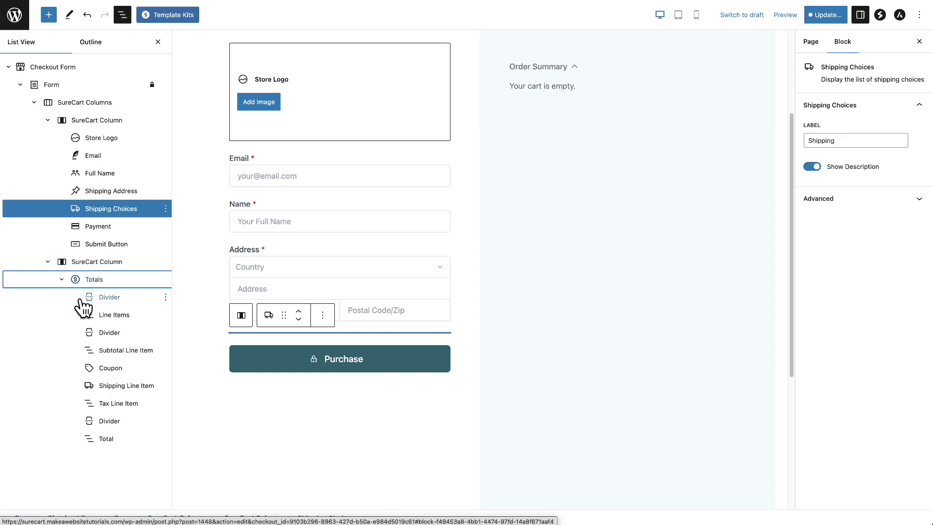
click(110, 386)
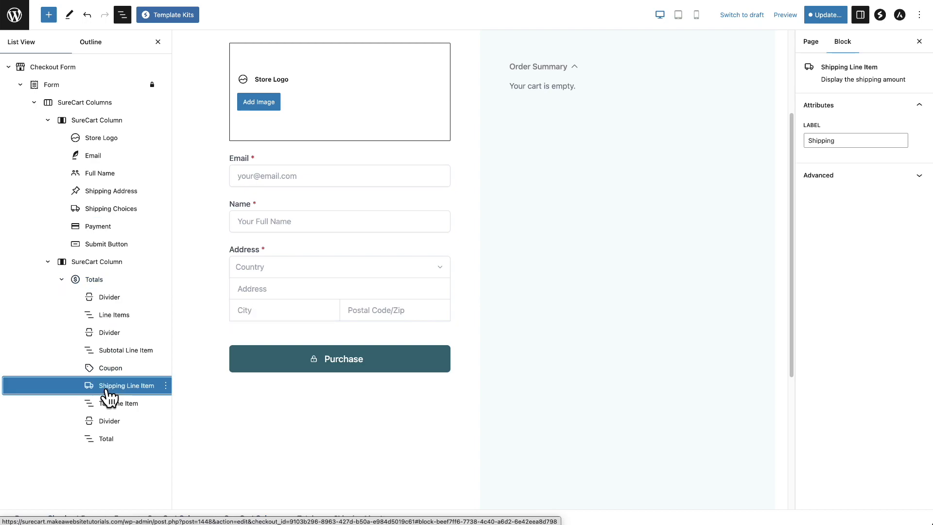
click(838, 140)
double_click(838, 140)
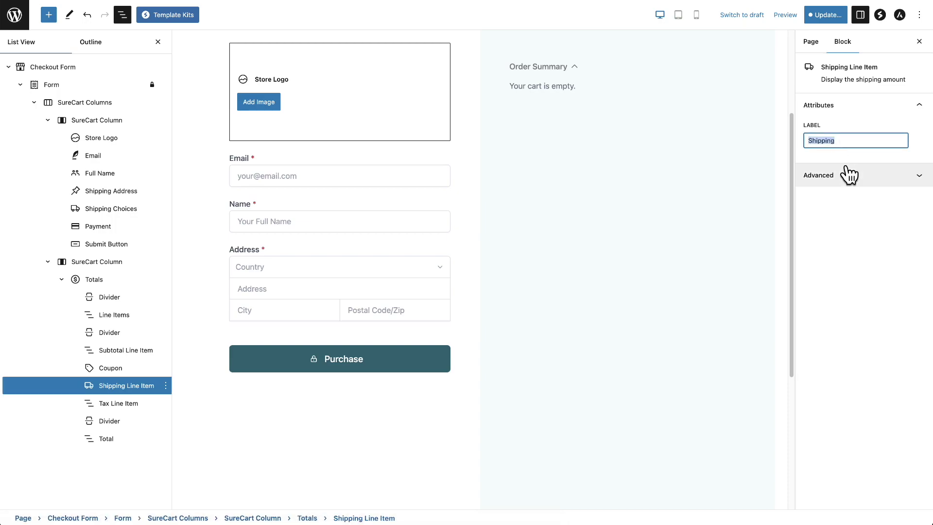